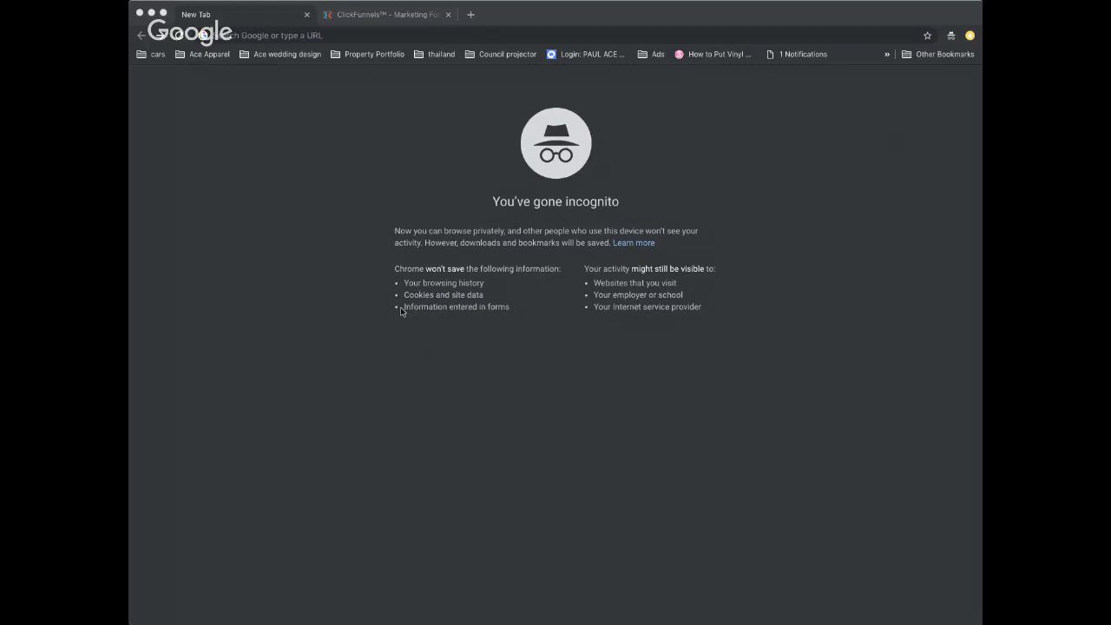
- Load the shared Lead magnet example flow link and choose Save To ManyChat
click(301, 36)
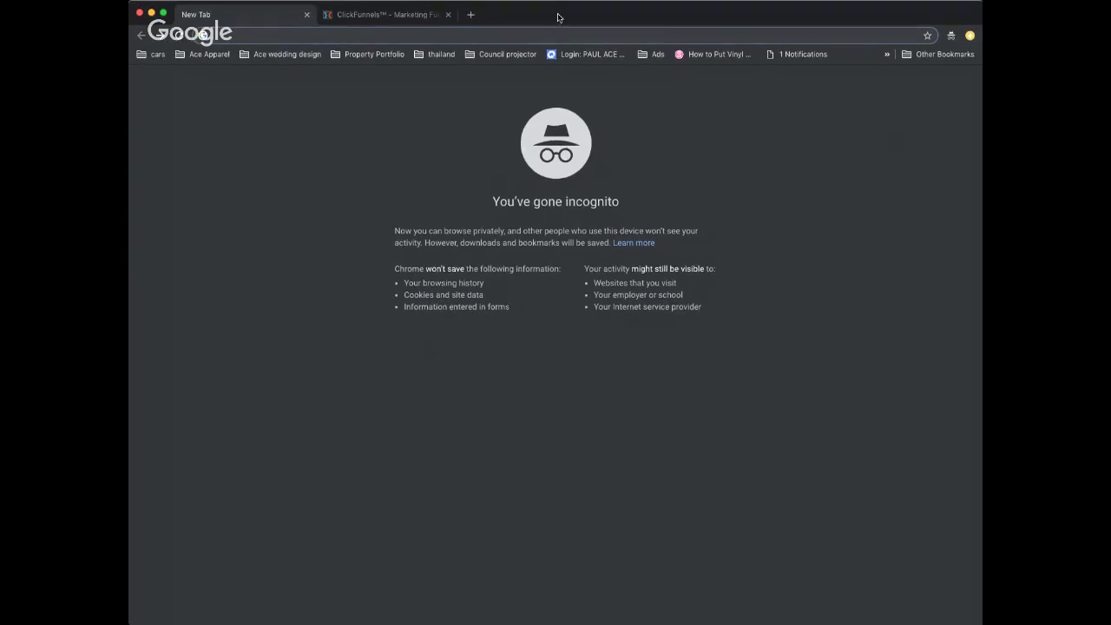
key(super+v)
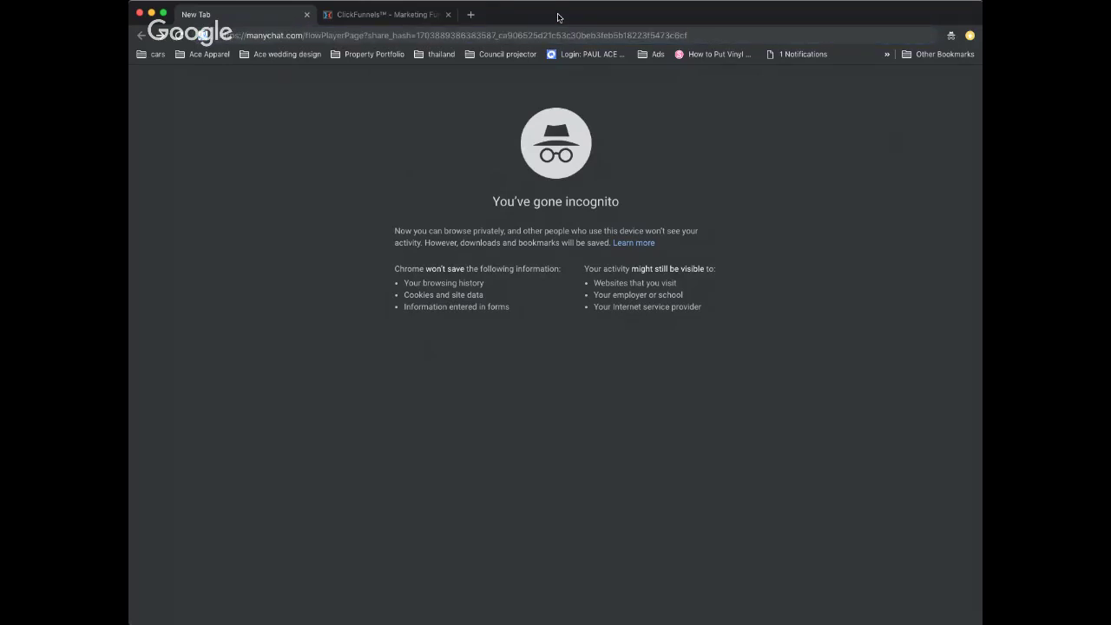
key(Return)
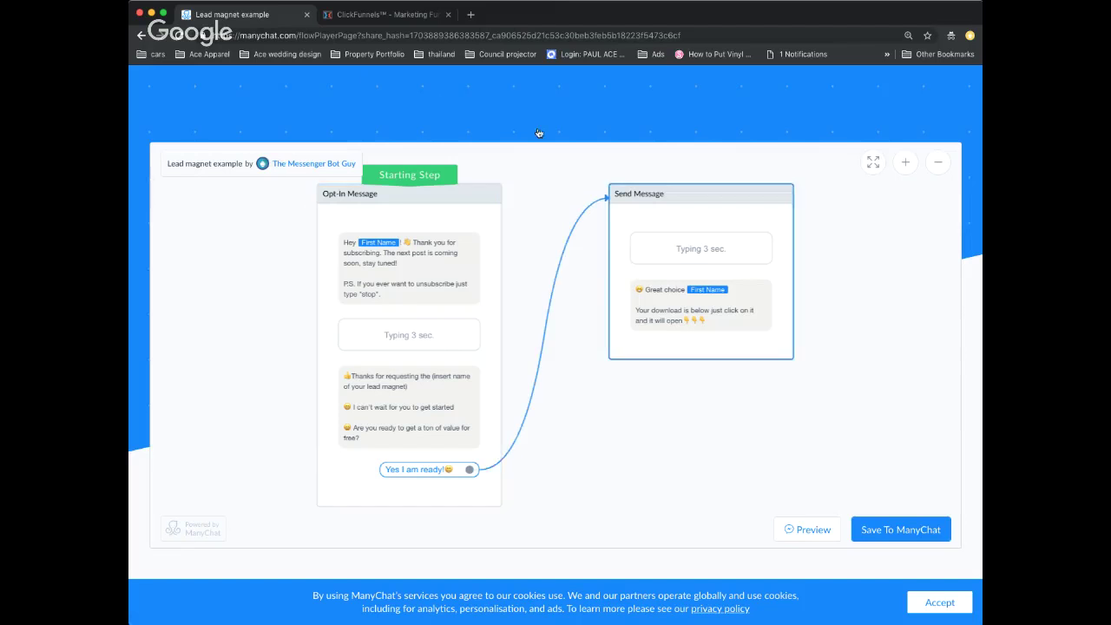
scroll(261, 285, down, 1)
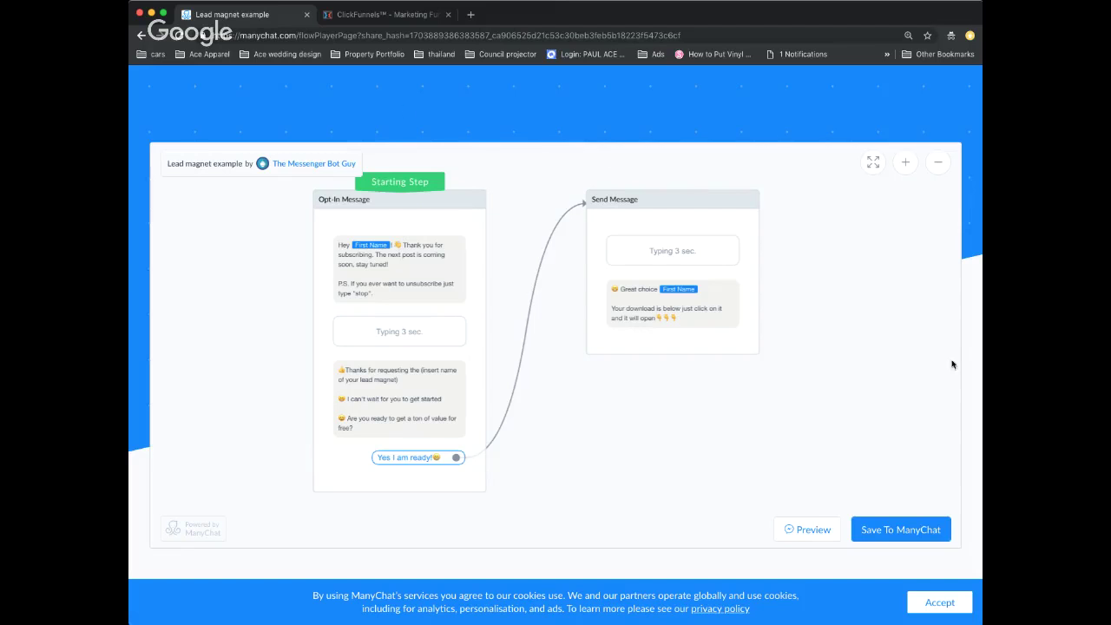
click(899, 533)
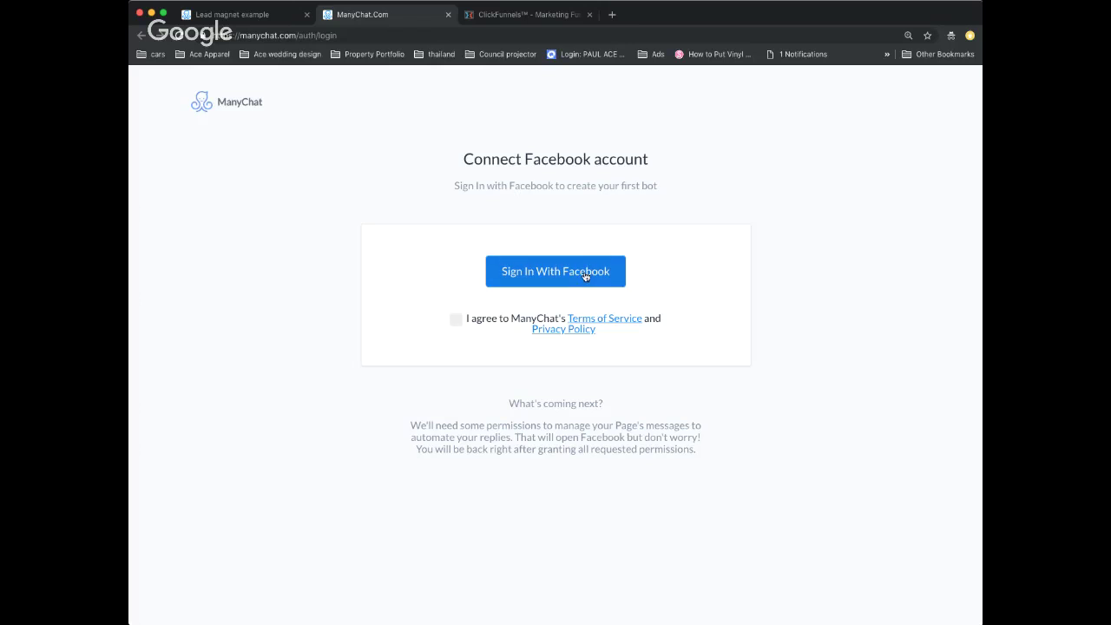
- Accept ManyChat's Terms and log in with Facebook using the account e-mail and password
click(456, 320)
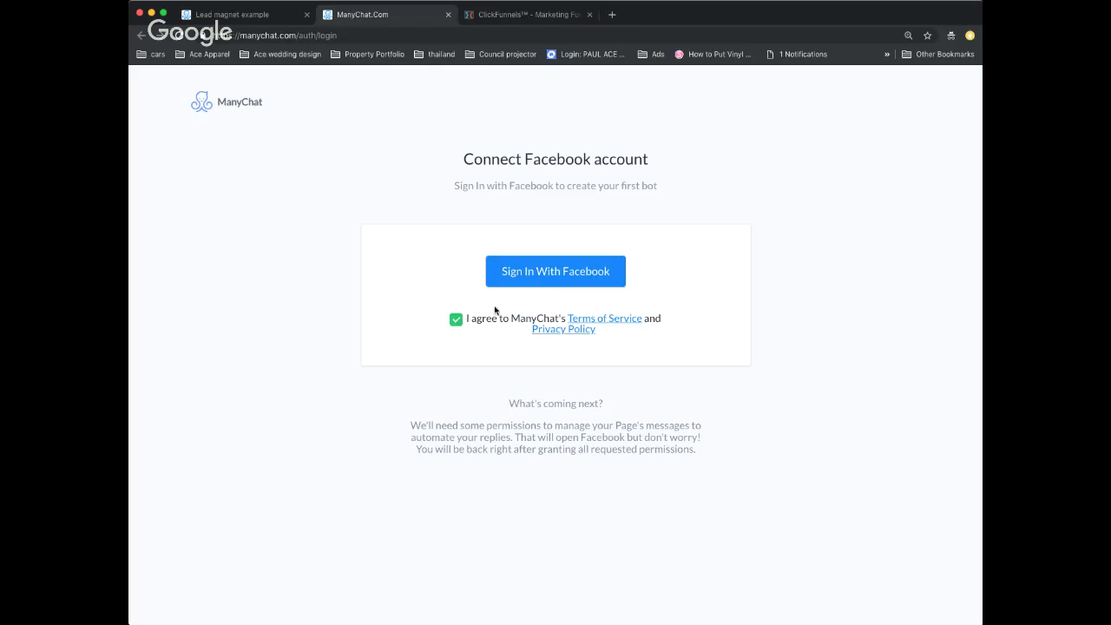
click(548, 278)
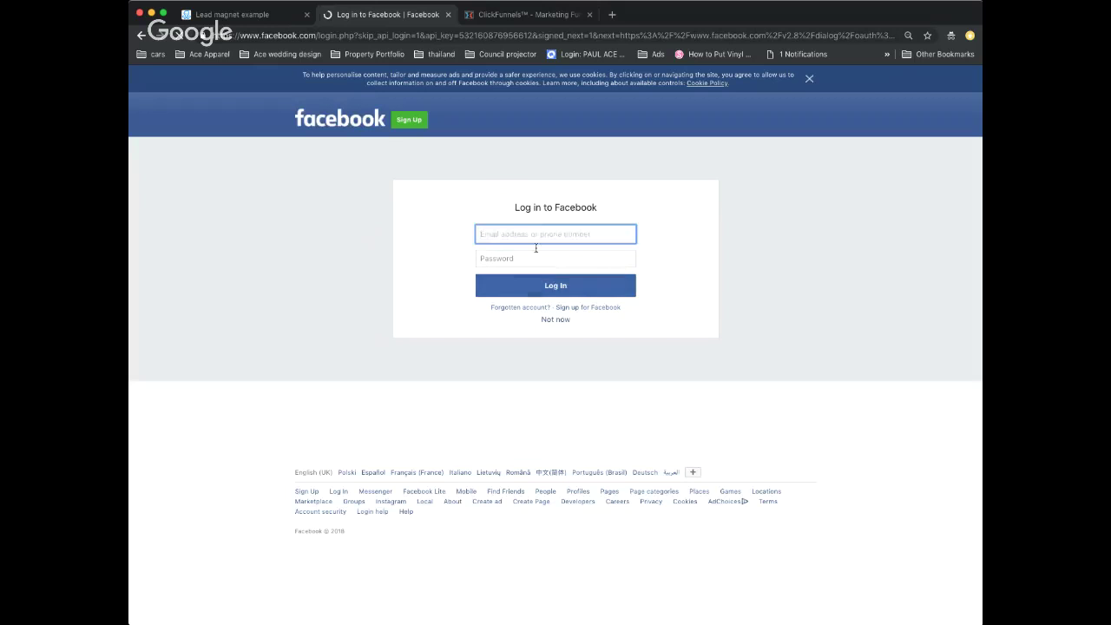
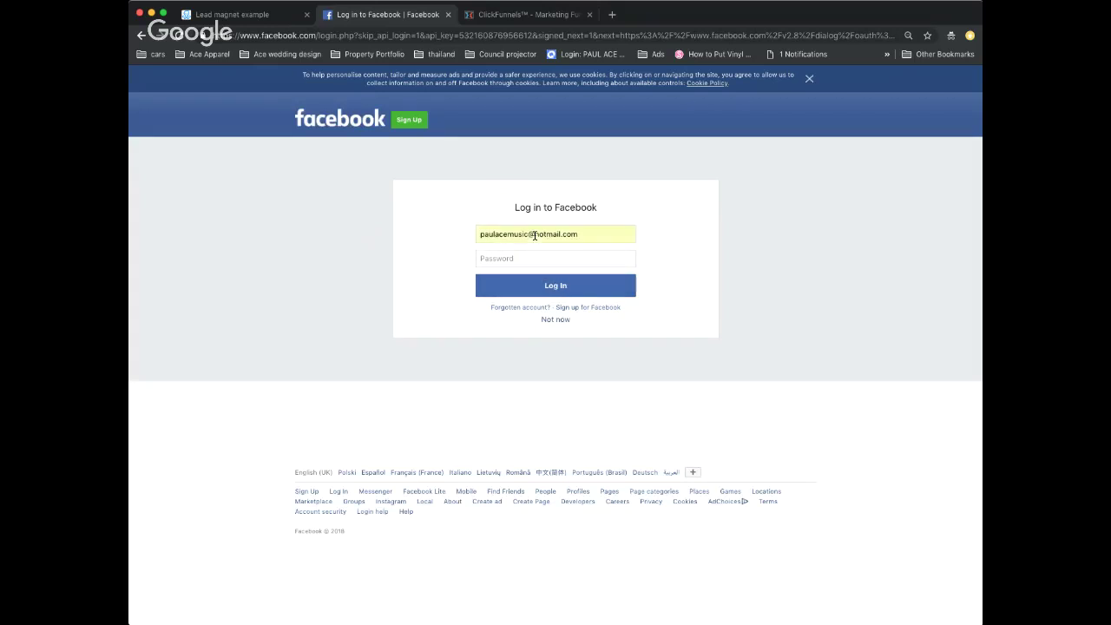
key(Tab)
text(********)
text(*******)
double_click(530, 260)
text(*******************)
click(547, 293)
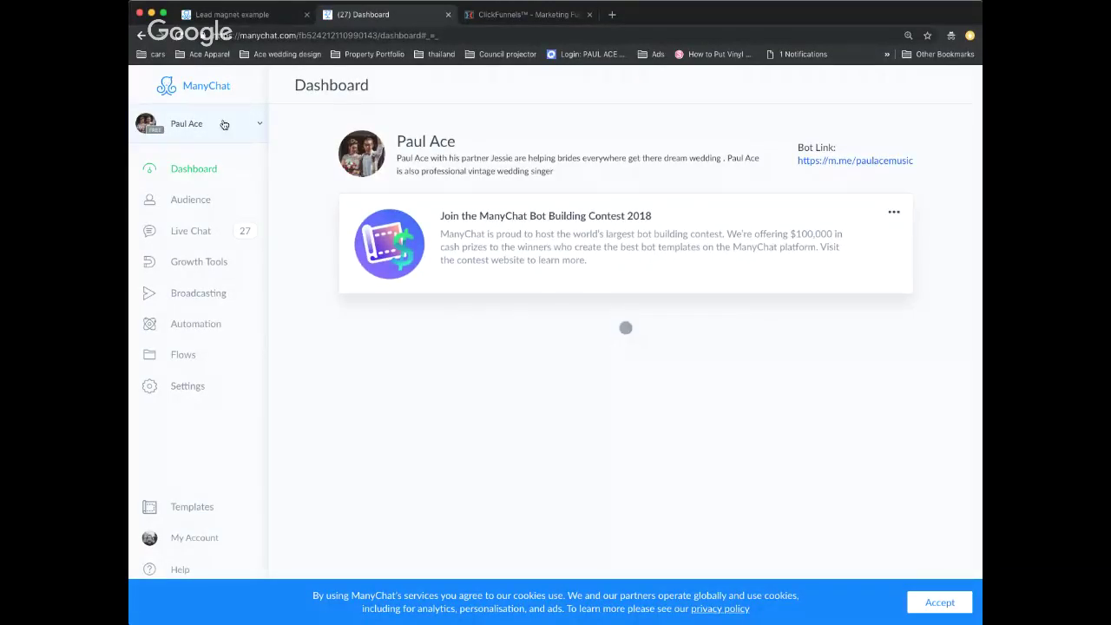
- Pick The Messenger Bot Guy from the connected pages list
click(224, 125)
scroll(216, 278, down, 1)
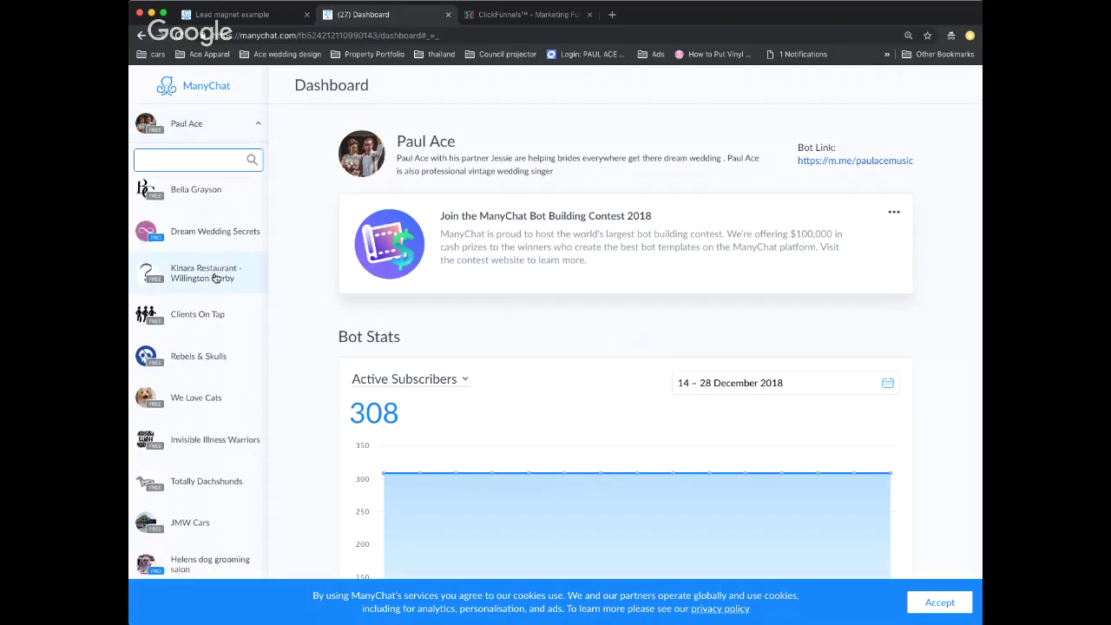
scroll(216, 278, down, 2)
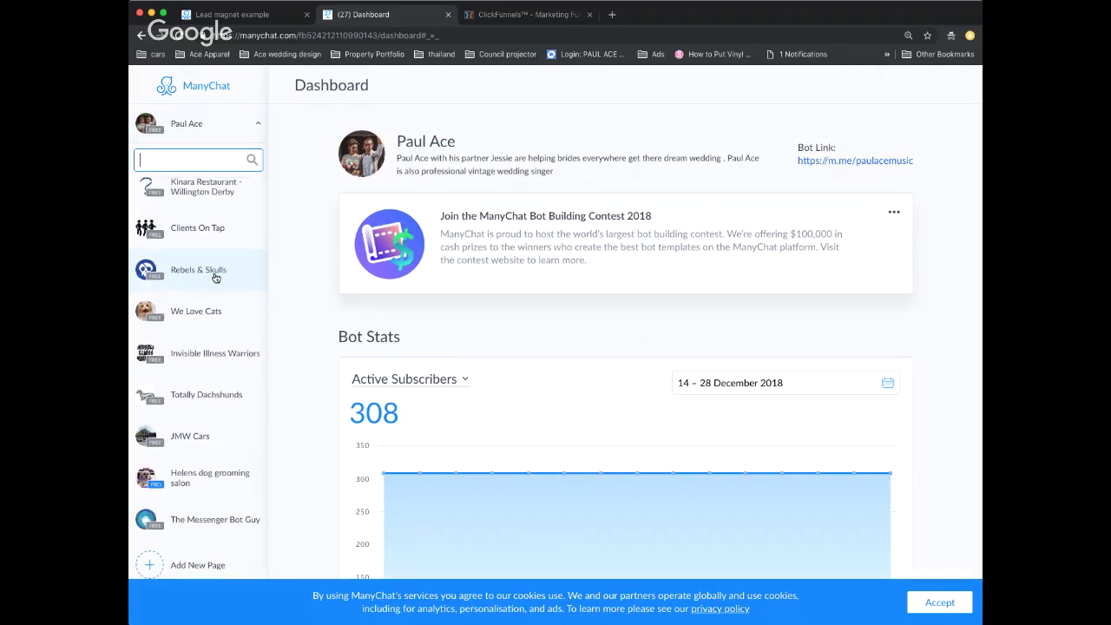
scroll(224, 523, up, 1)
click(223, 524)
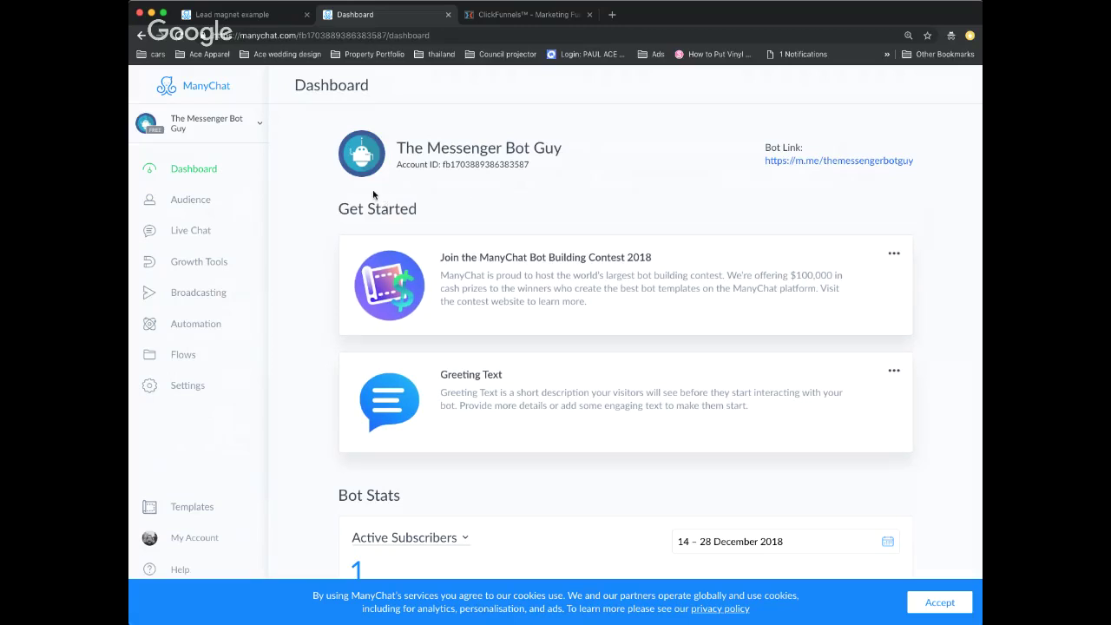
- Go from Flows to the Growth Tools list showing Growth Tool #7
click(189, 360)
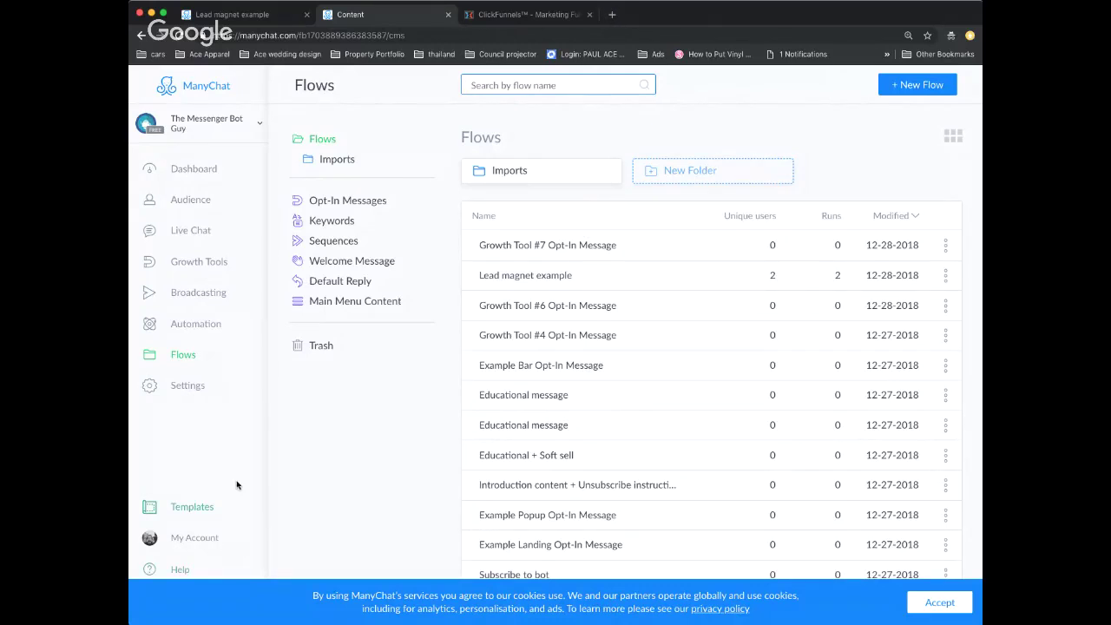
click(202, 265)
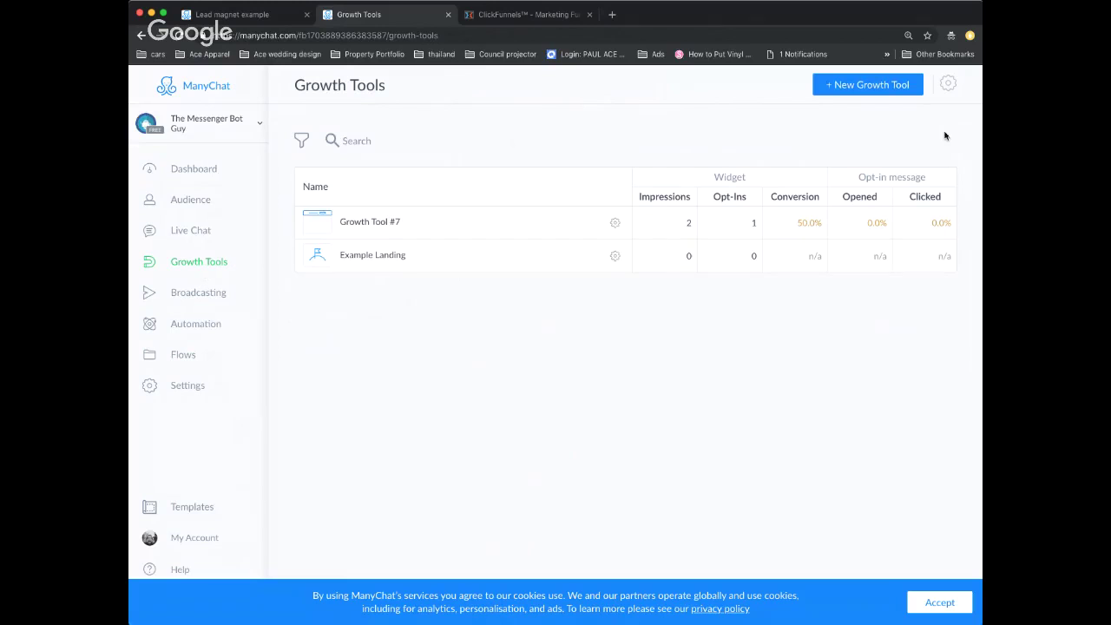
- Start a new growth tool and choose the Bar website widget
click(871, 84)
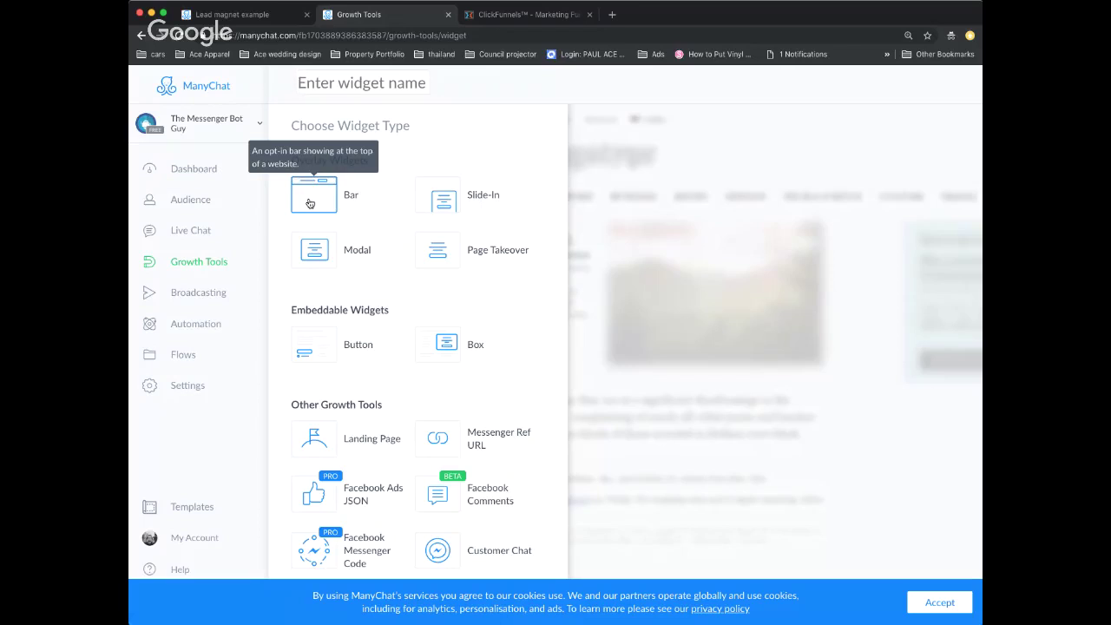
click(310, 202)
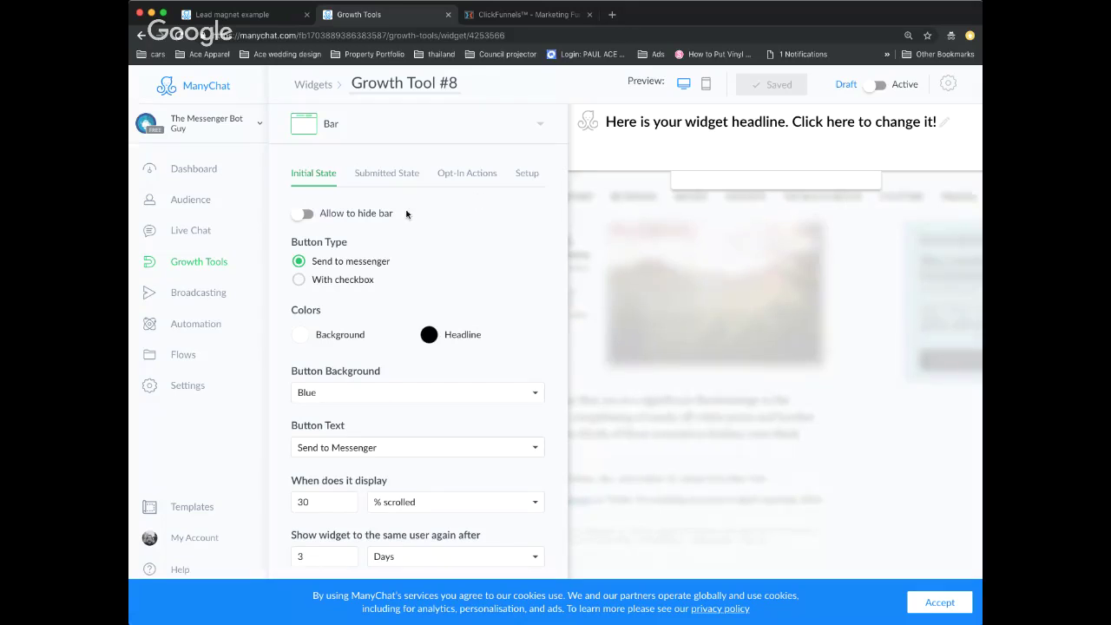
- Replace the bar's placeholder headline with 'How to (desired outcome) without (pain)'
click(668, 121)
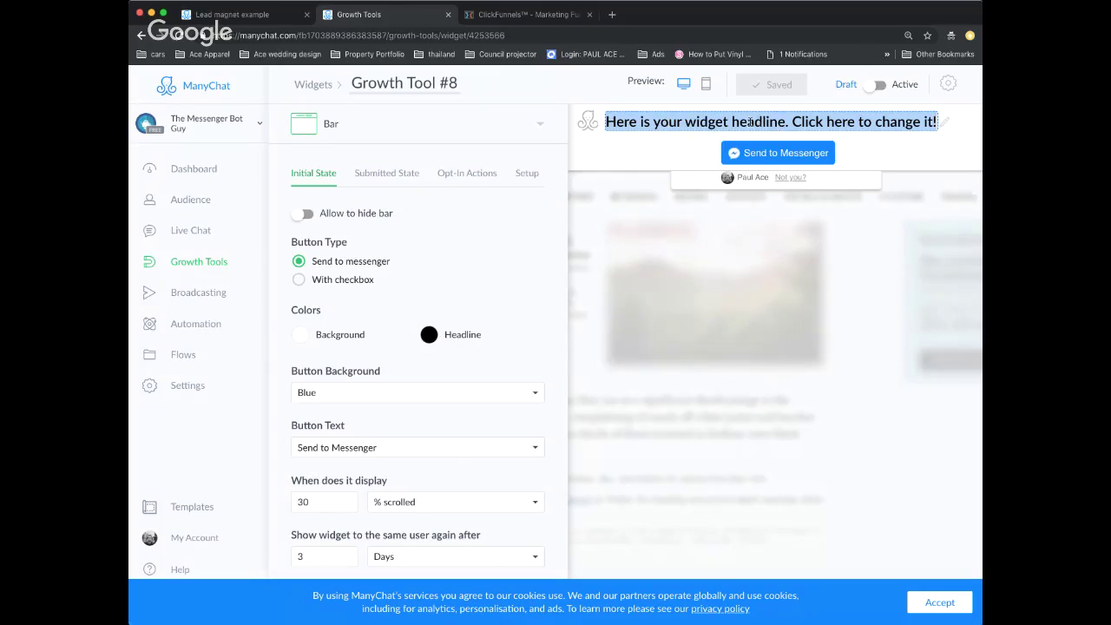
text(How to)
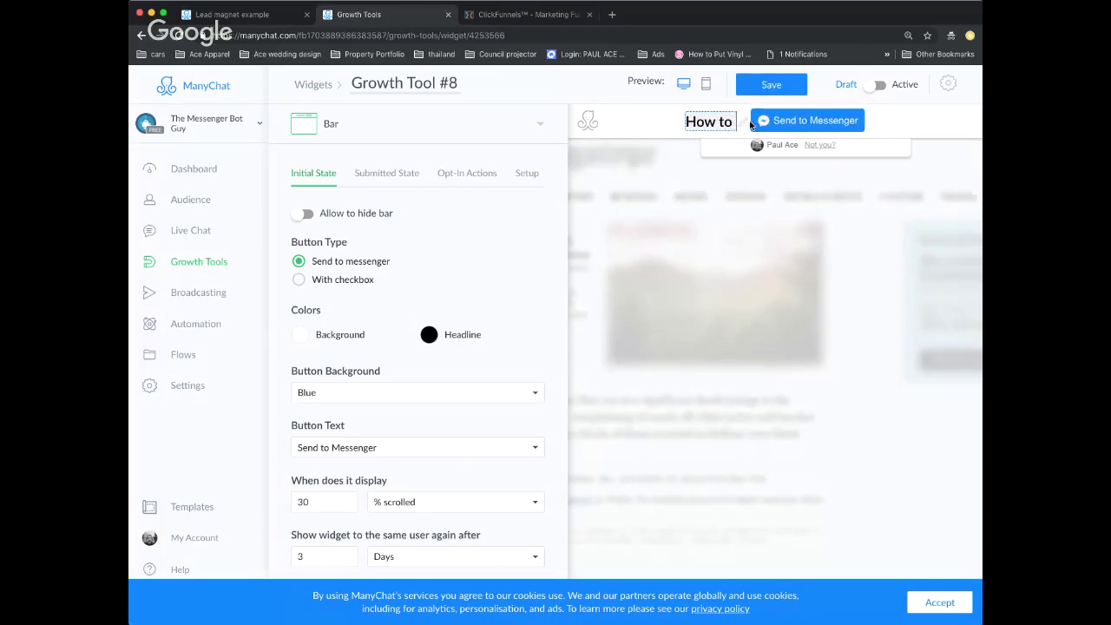
text( (deisr)
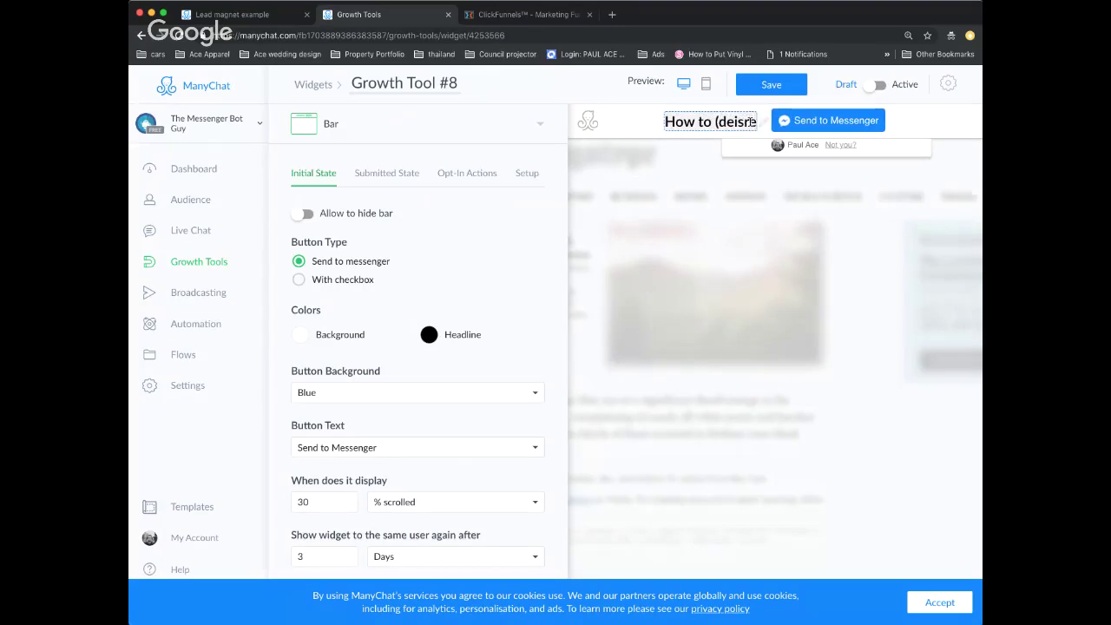
key(BackSpace)
key(BackSpace)
key(BackSpace)
text(sired outcome)
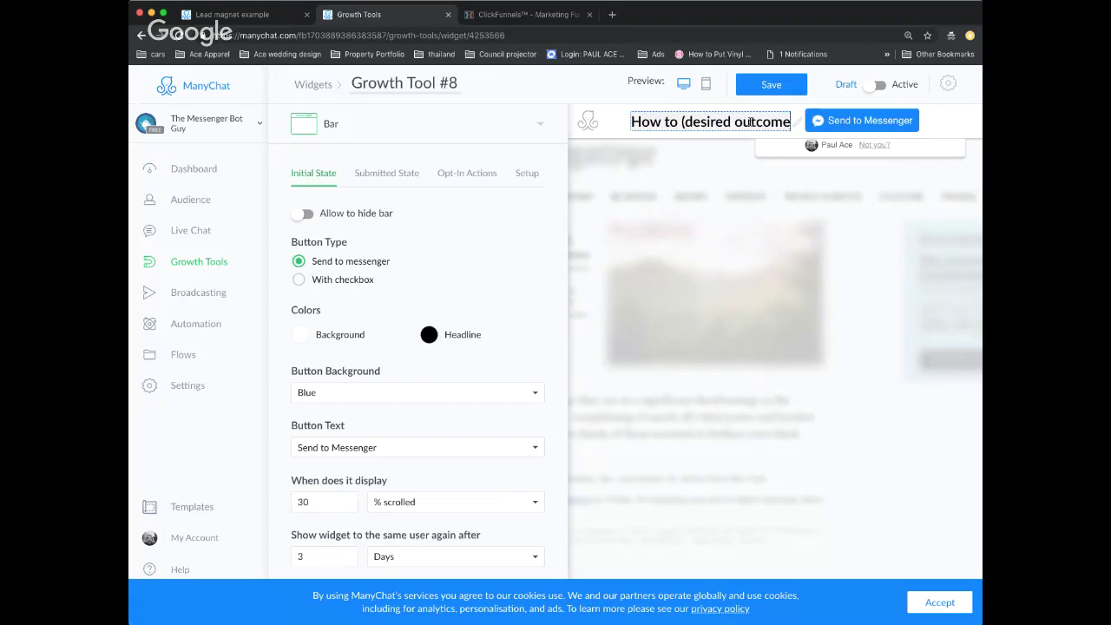
text() with)
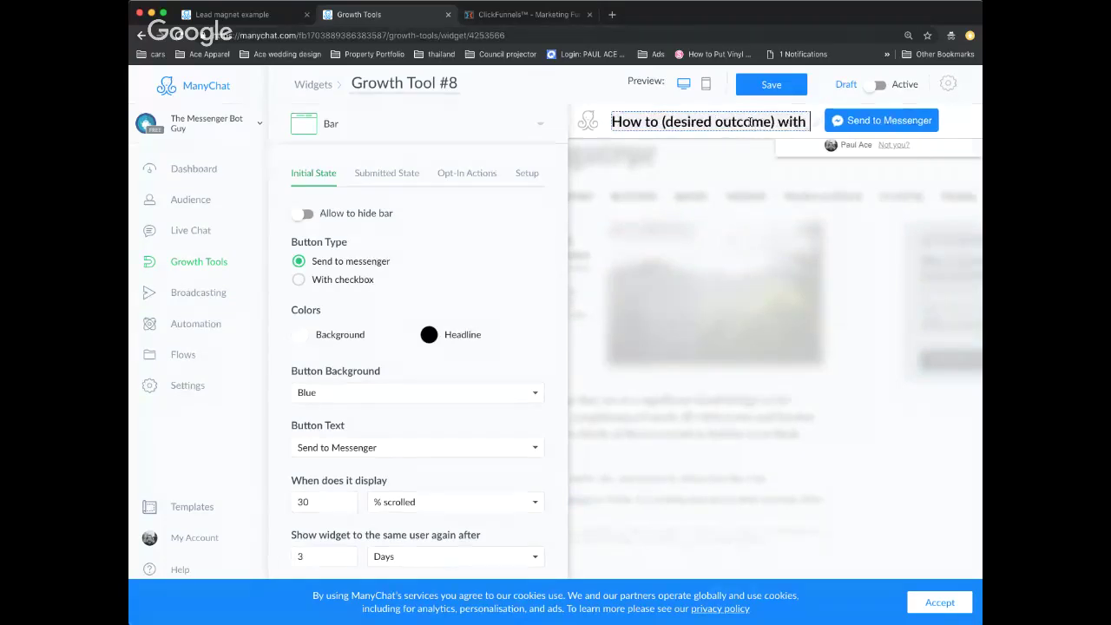
text( (pain)
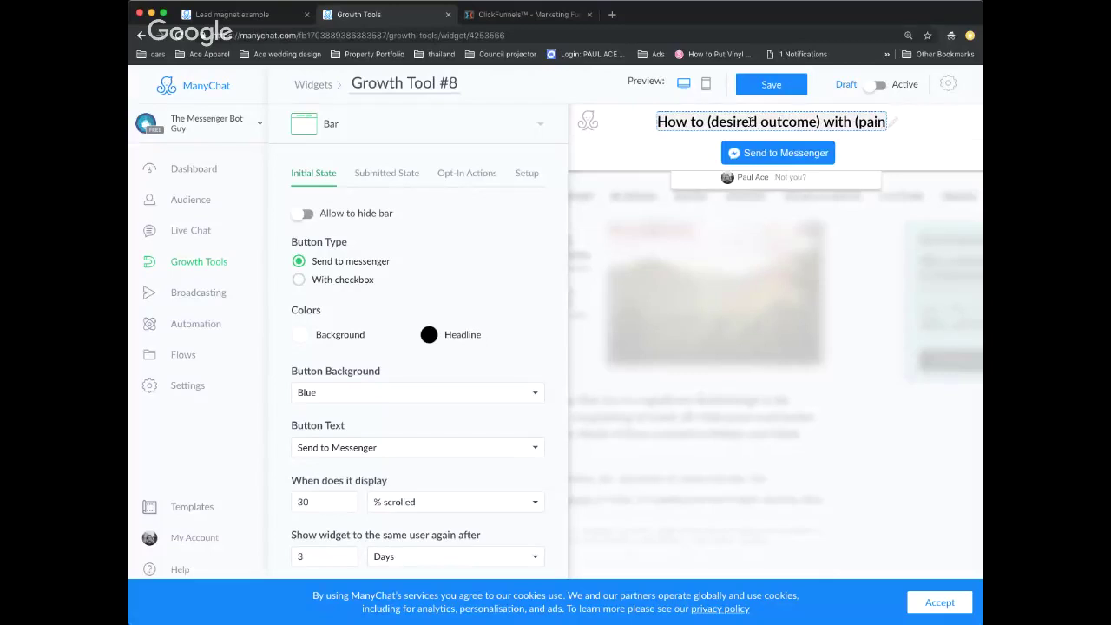
key(BackSpace)
key(BackSpace)
key(BackSpace)
key(BackSpace)
key(BackSpace)
key(BackSpace)
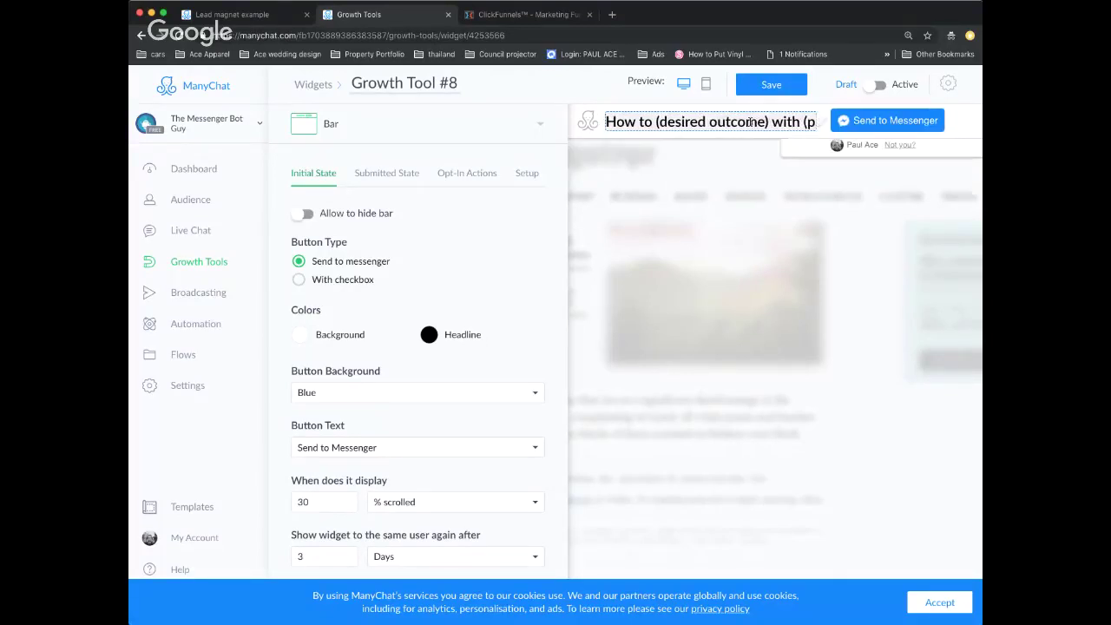
text(out)
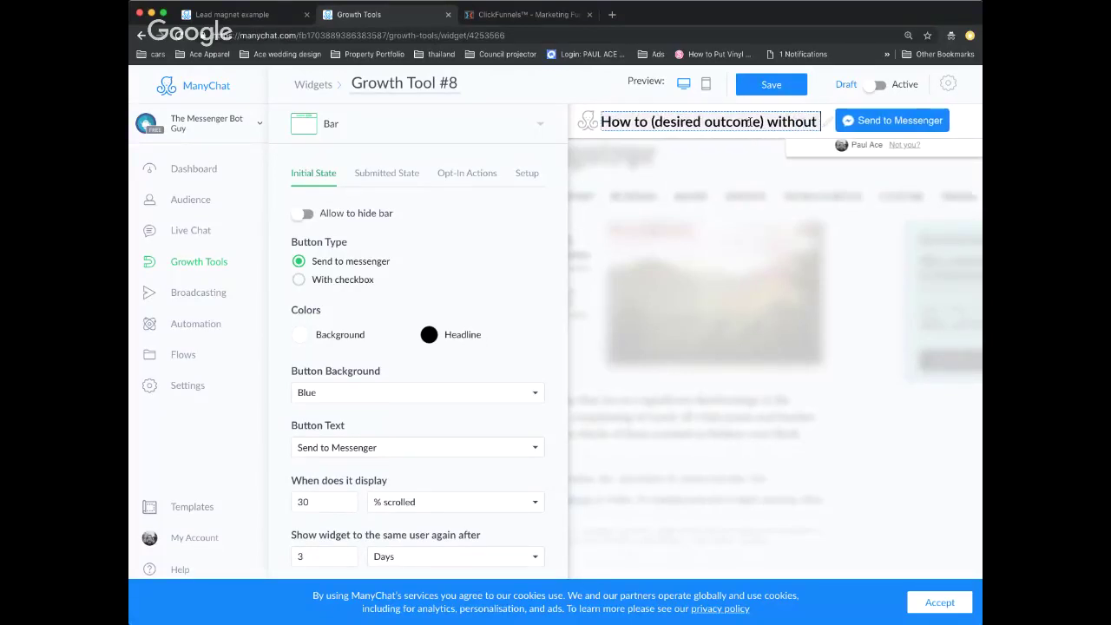
text( (pain))
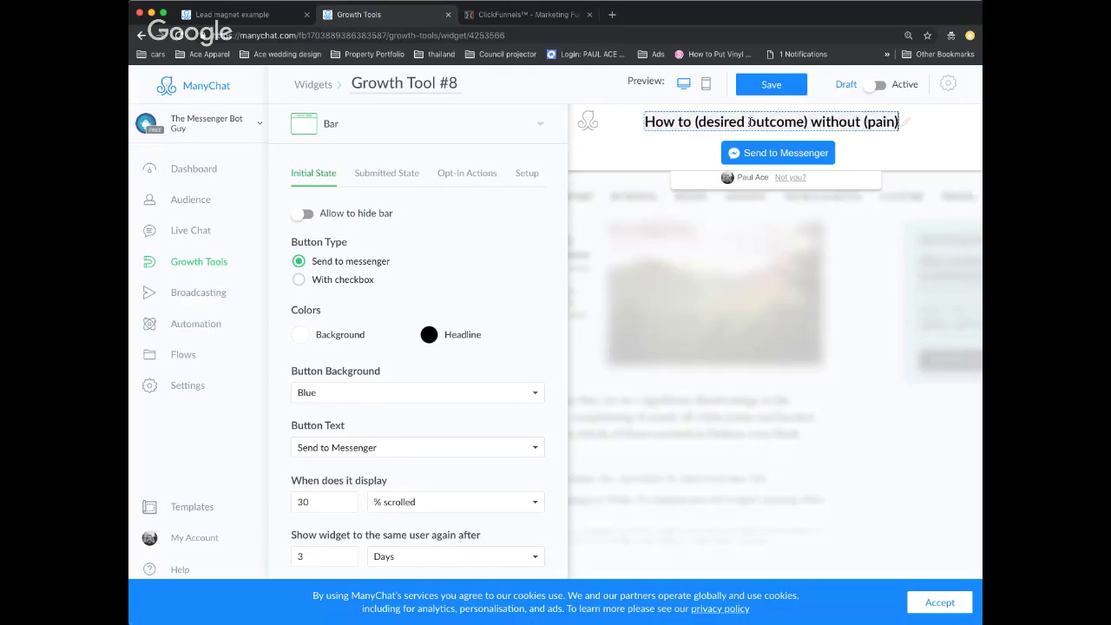
click(896, 165)
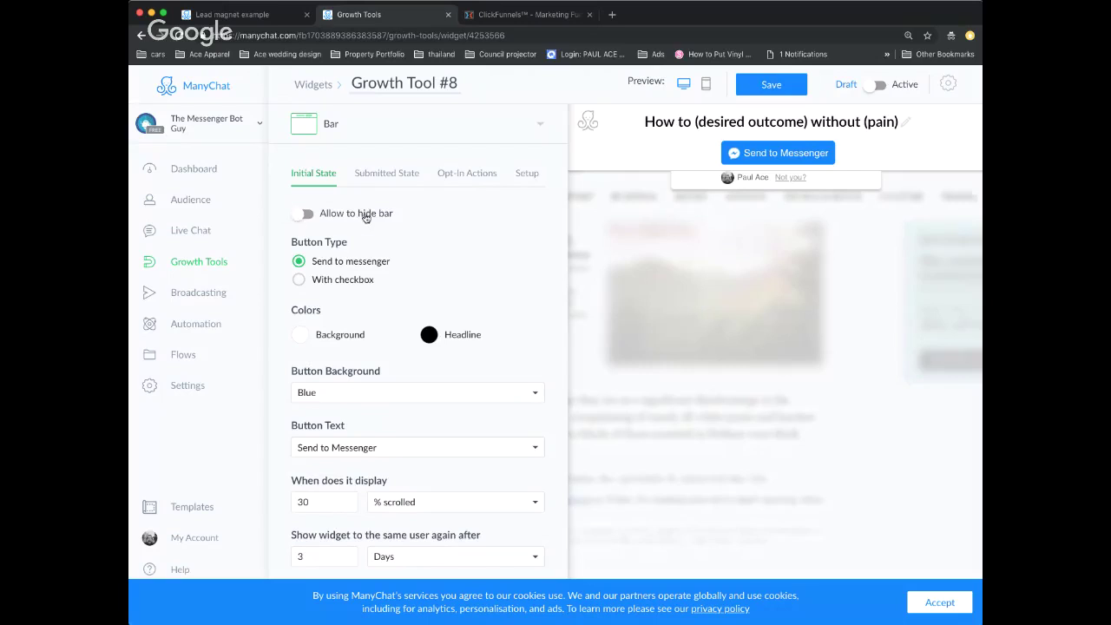
- Set the bar's close option, display it Immediately, and show it again Always
click(306, 215)
scroll(373, 228, down, 2)
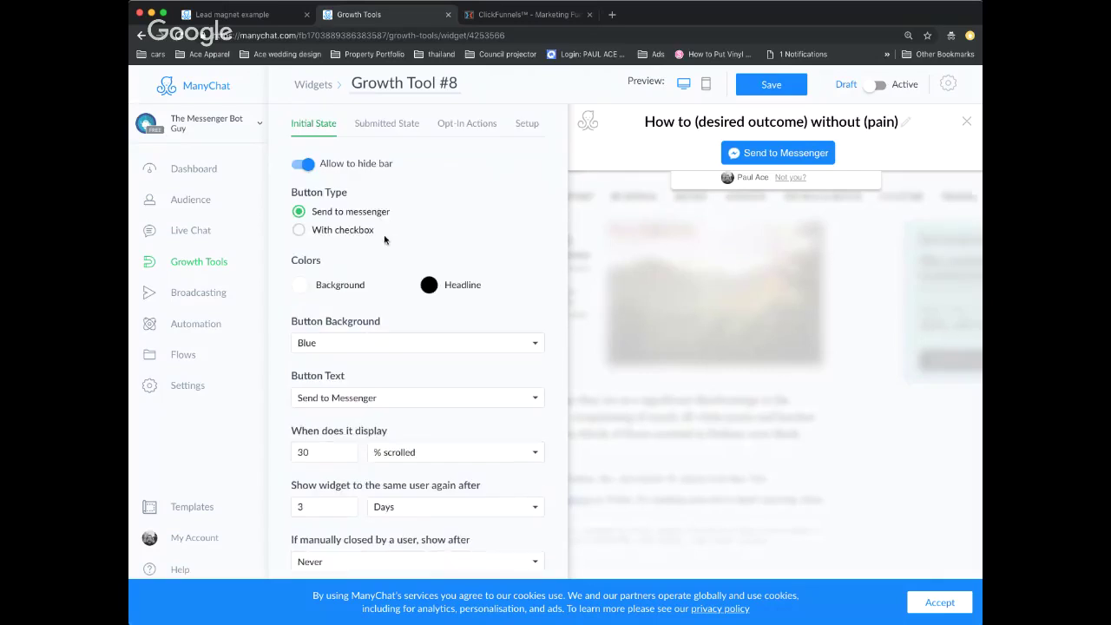
click(431, 457)
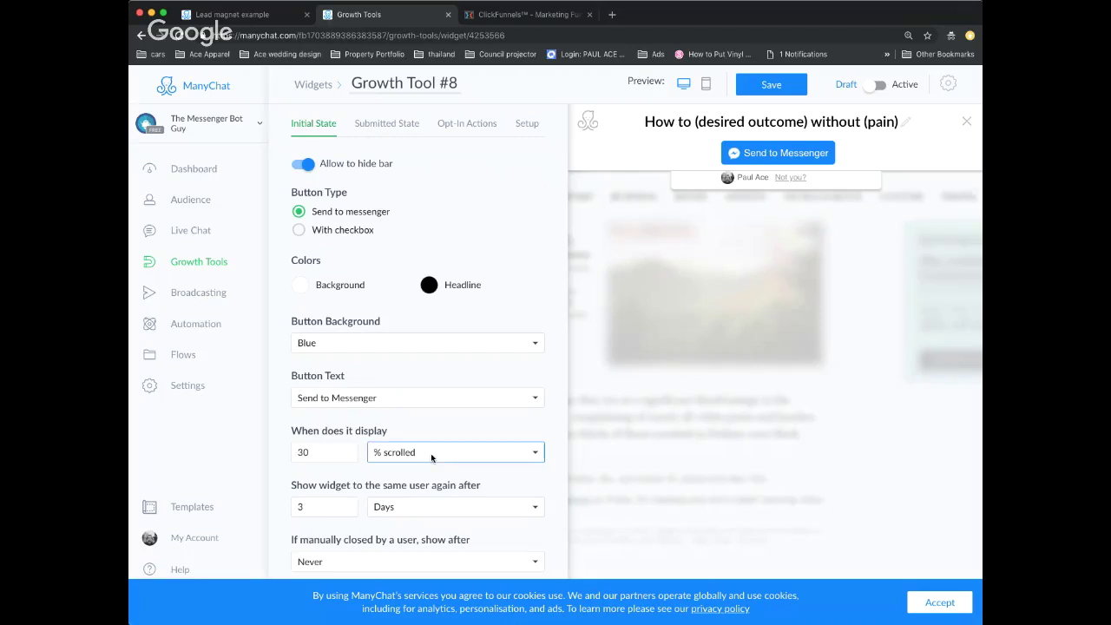
click(414, 427)
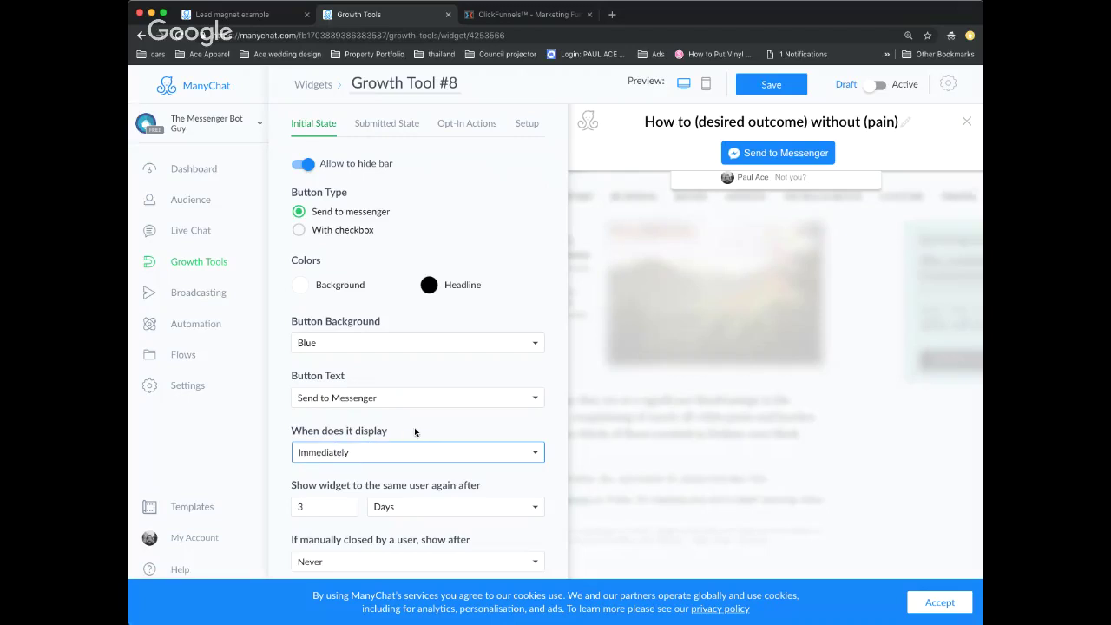
click(423, 509)
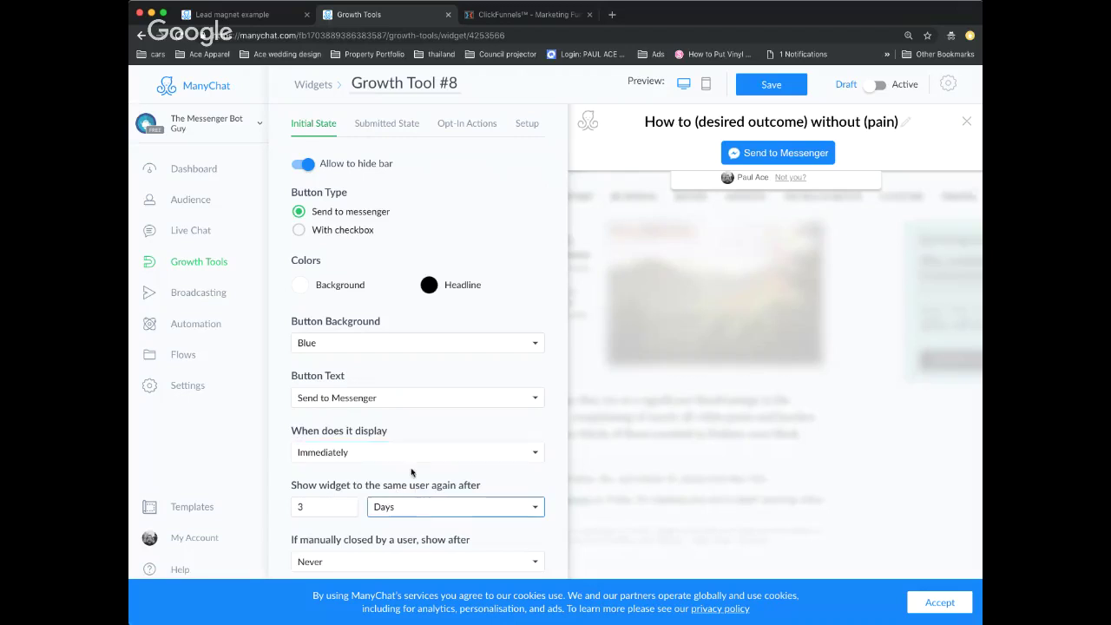
key(Up)
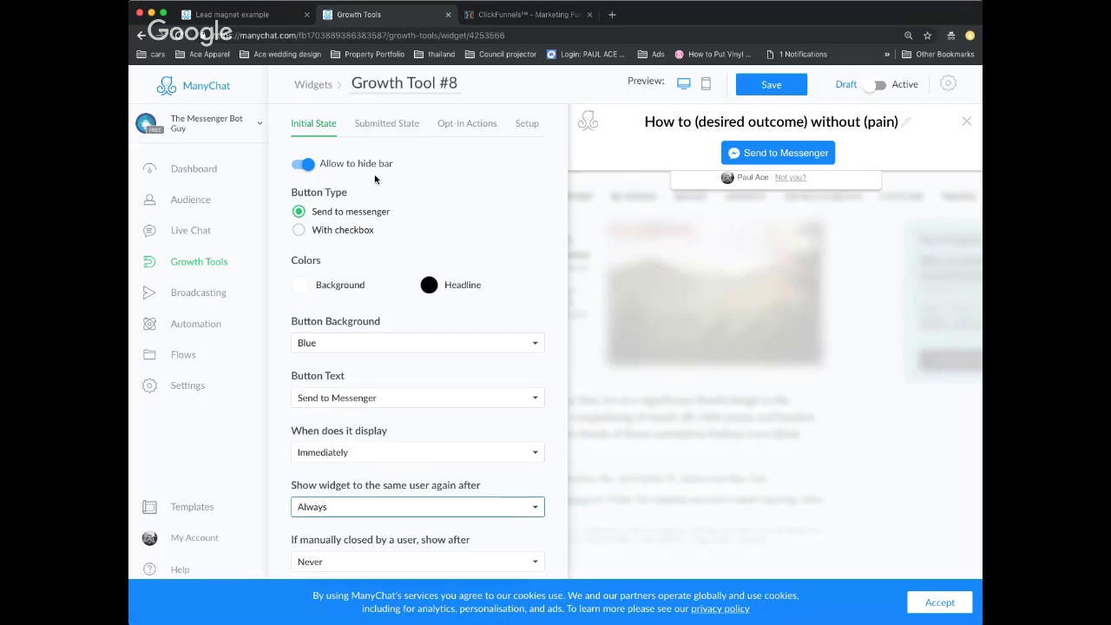
scroll(396, 178, up, 1)
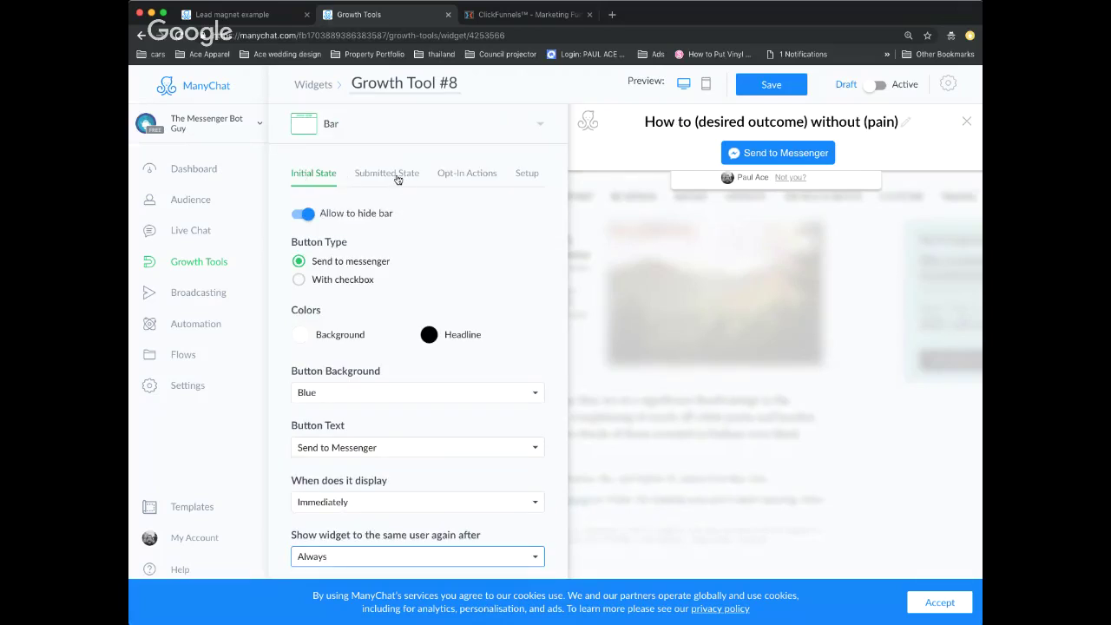
- Set the Submitted State headline to 'Thank You Please check your inbox' and save
click(395, 175)
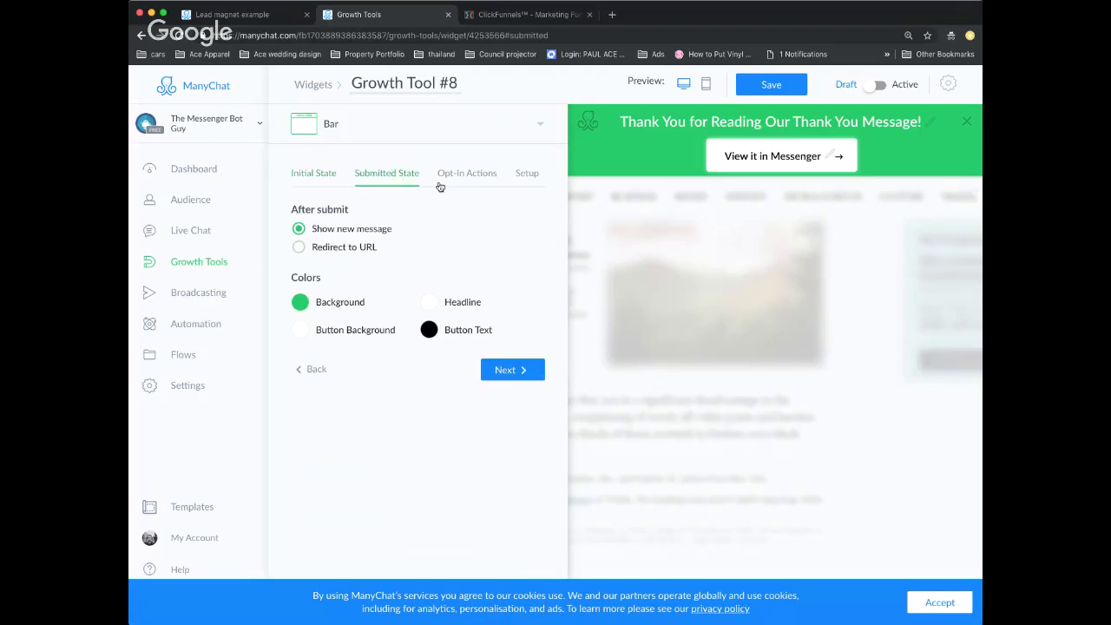
triple_click(697, 118)
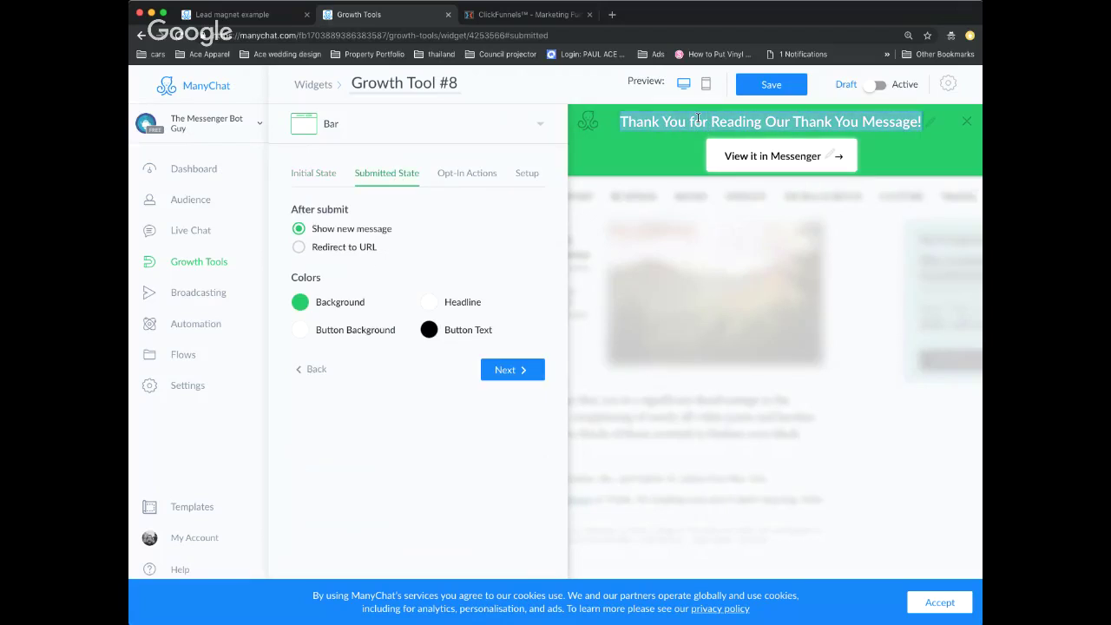
drag(690, 122, 926, 126)
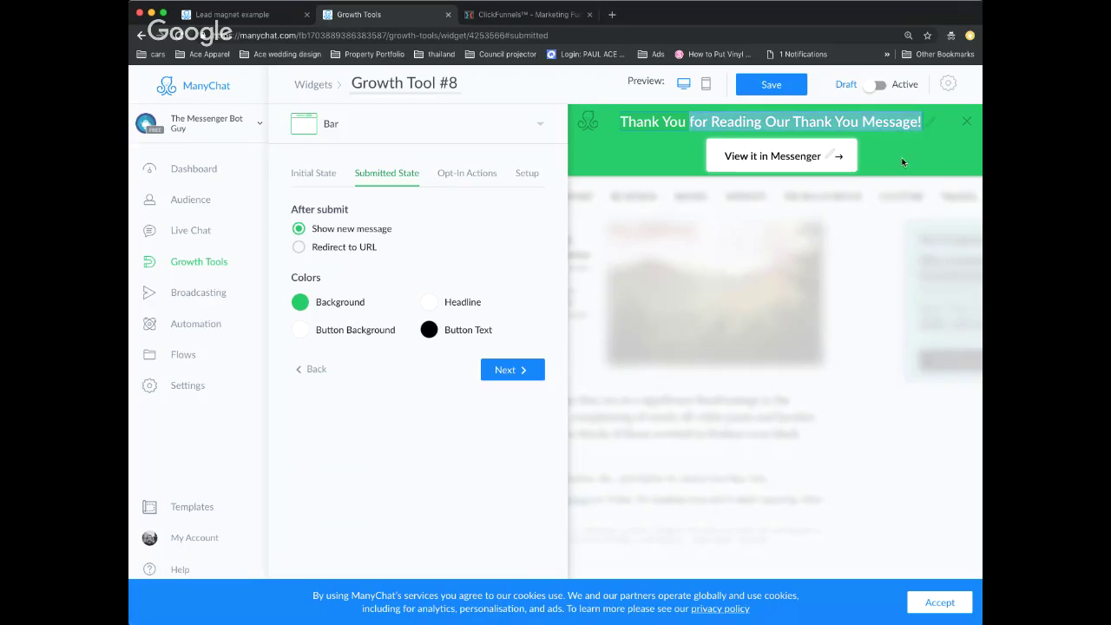
text(Please c)
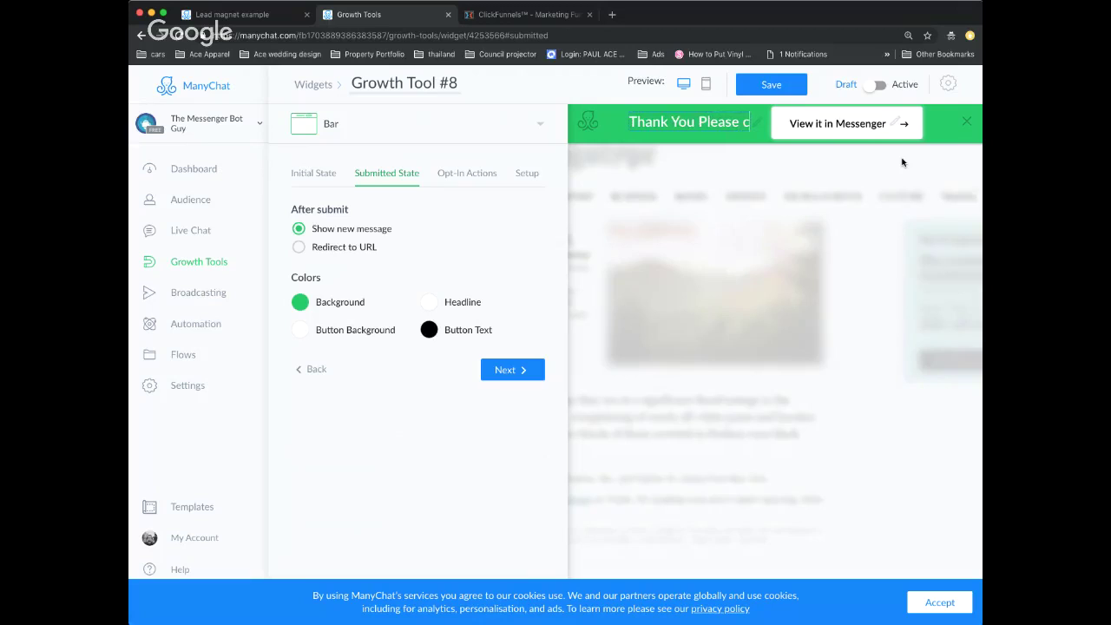
text(heck yo)
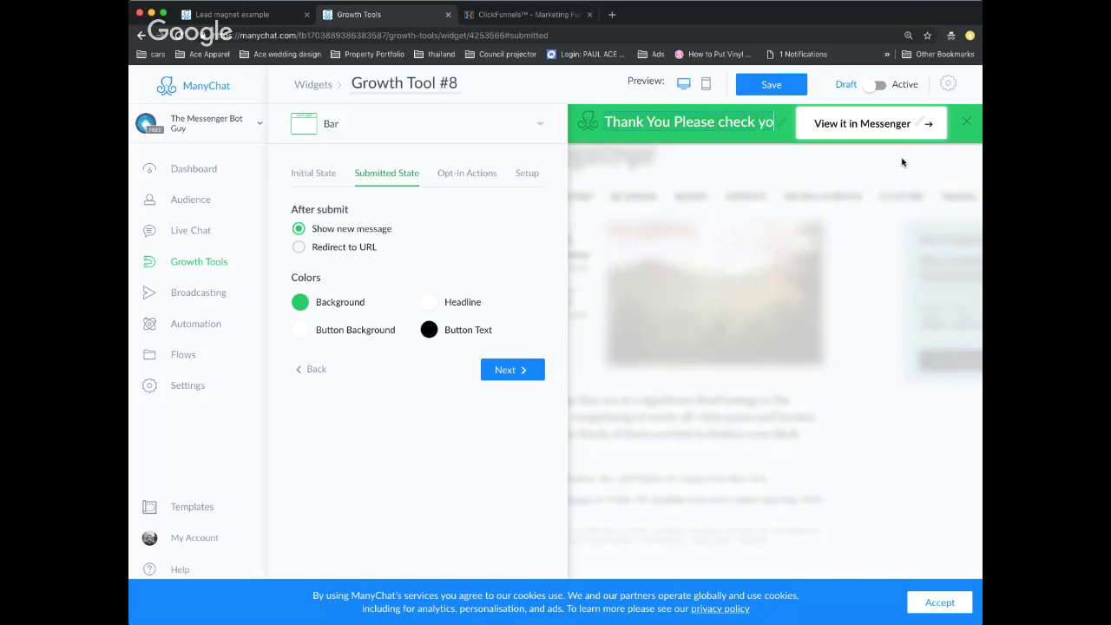
text(ur inbox)
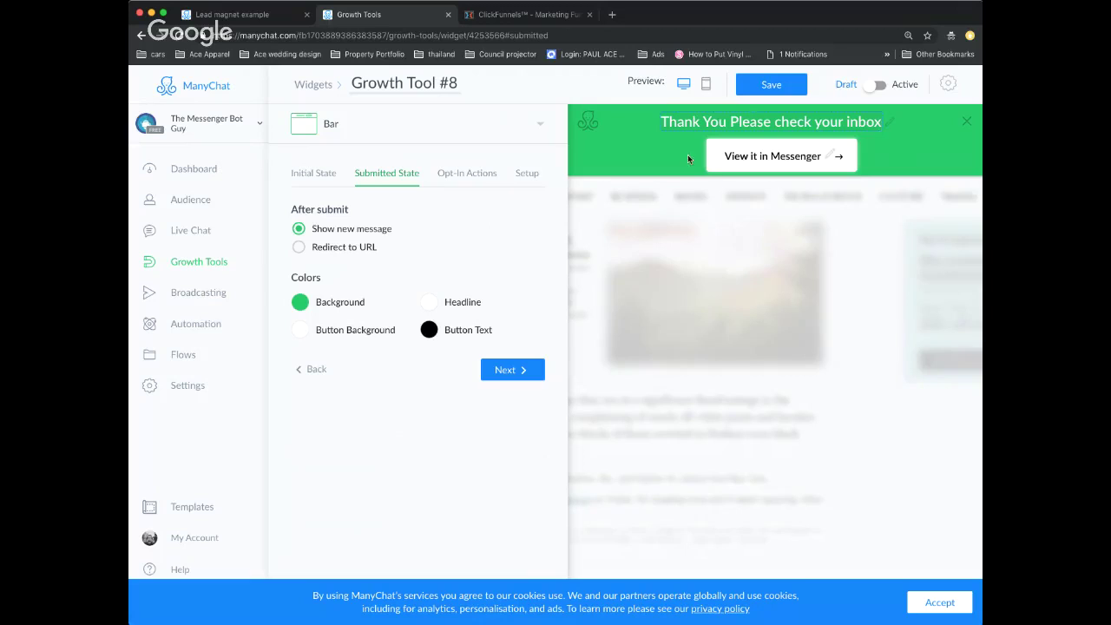
click(759, 86)
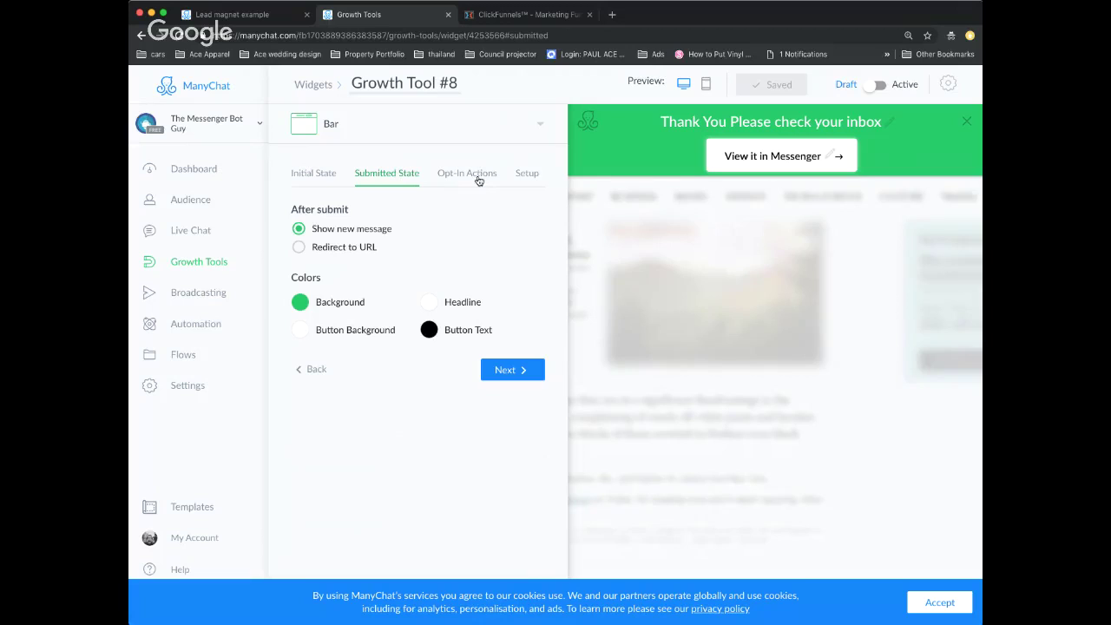
- Replace the opt-in message with the 'Lead magnet example' flow
click(478, 181)
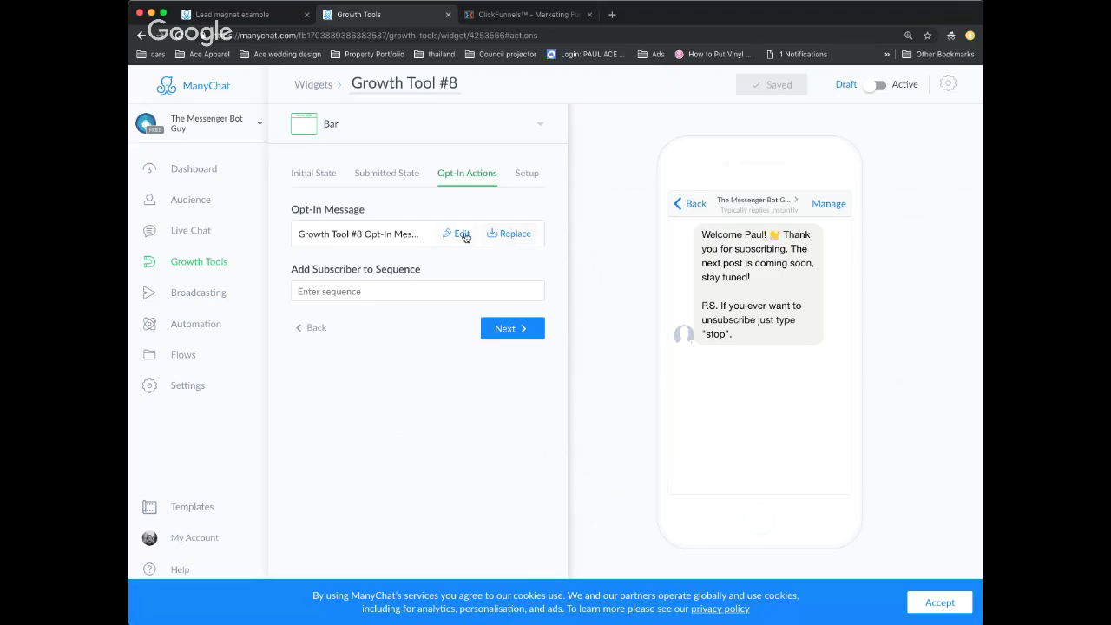
click(515, 235)
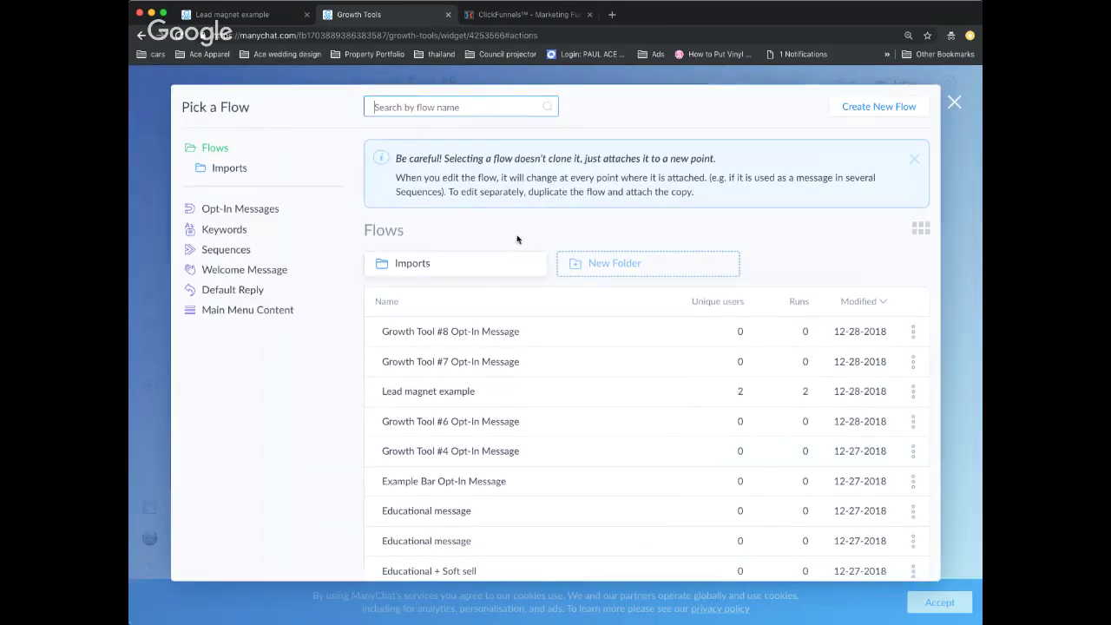
click(494, 397)
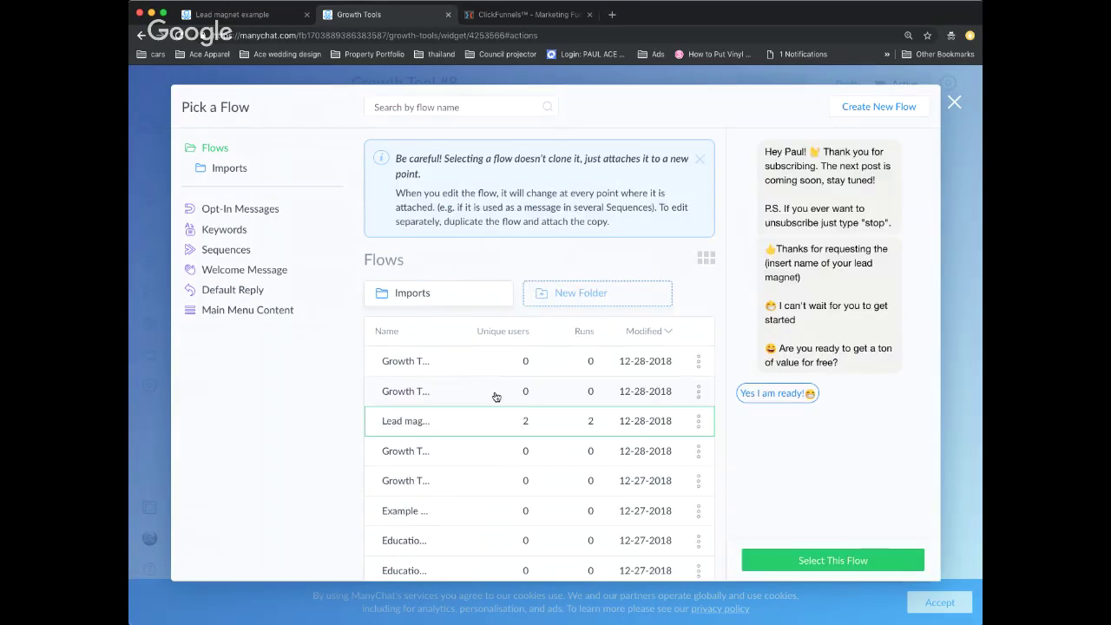
click(851, 561)
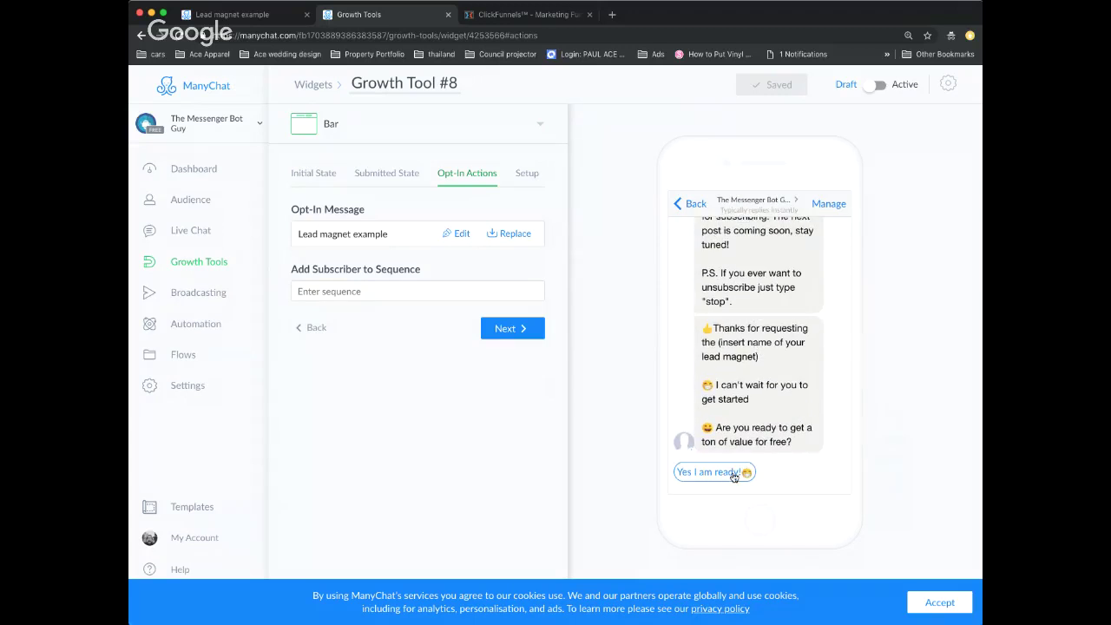
scroll(757, 250, up, 1)
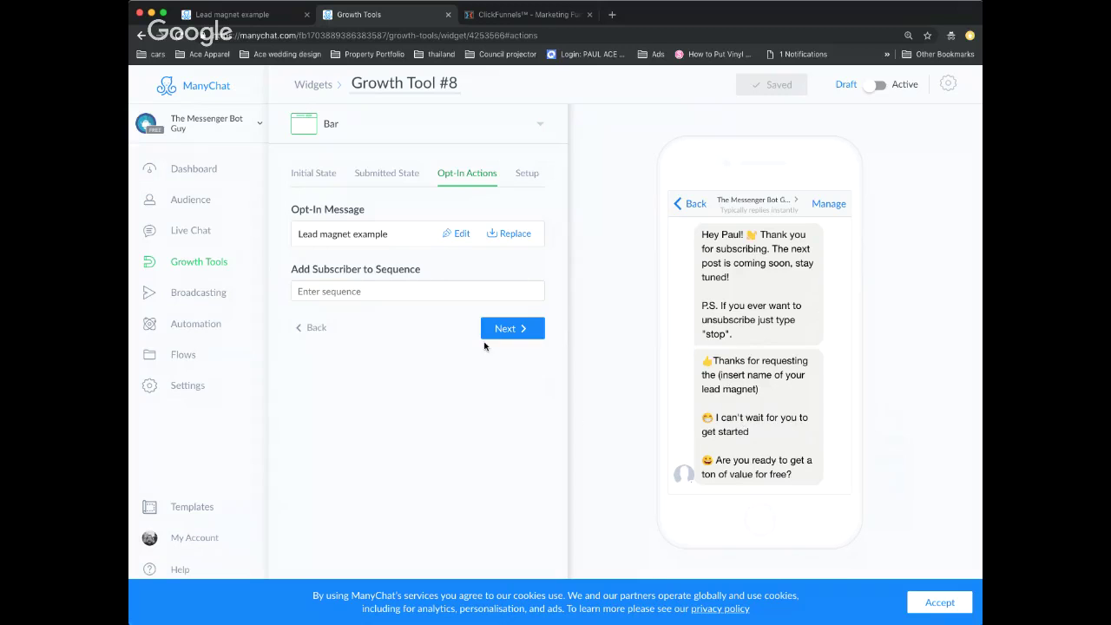
- Replace the lead magnet placeholder in the opt-in text with 'build a bot in 5 minutes'
click(461, 234)
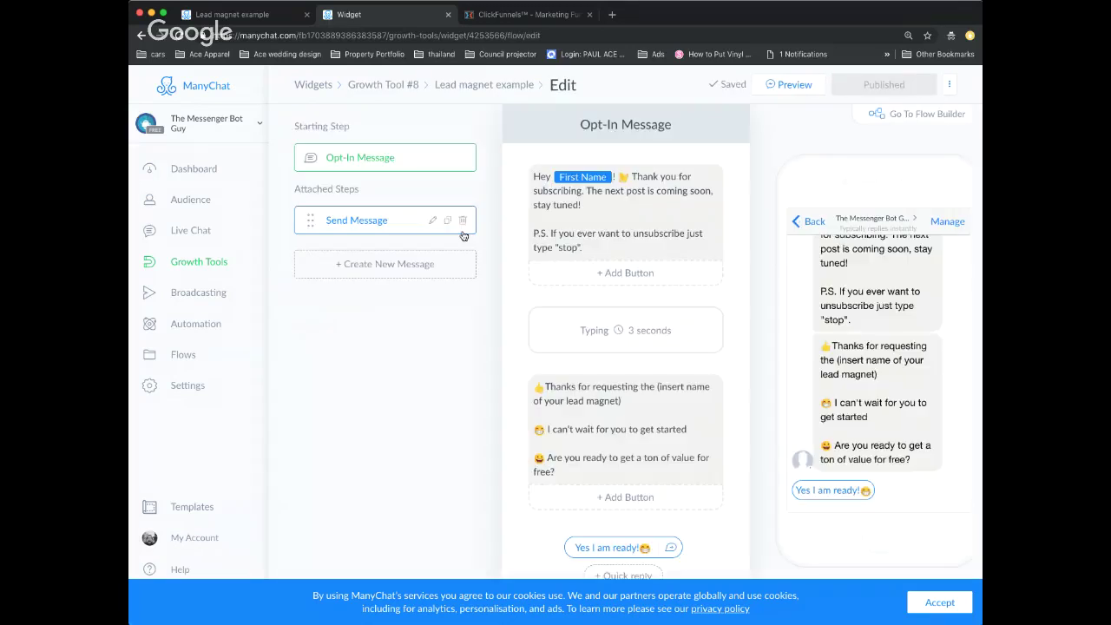
scroll(608, 321, down, 3)
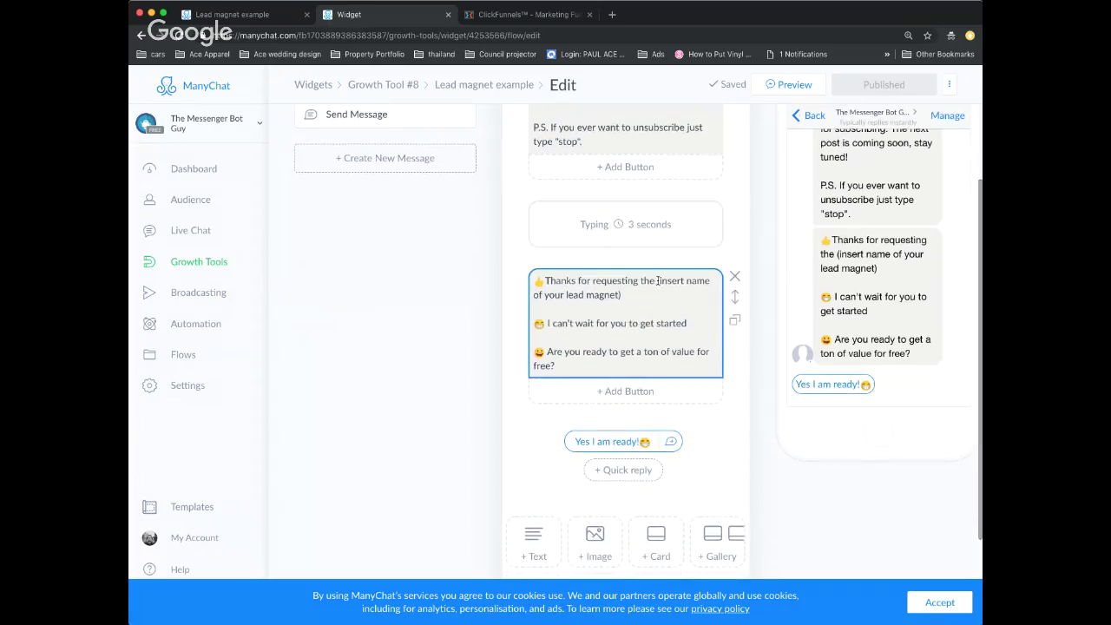
click(658, 280)
drag(658, 280, 685, 300)
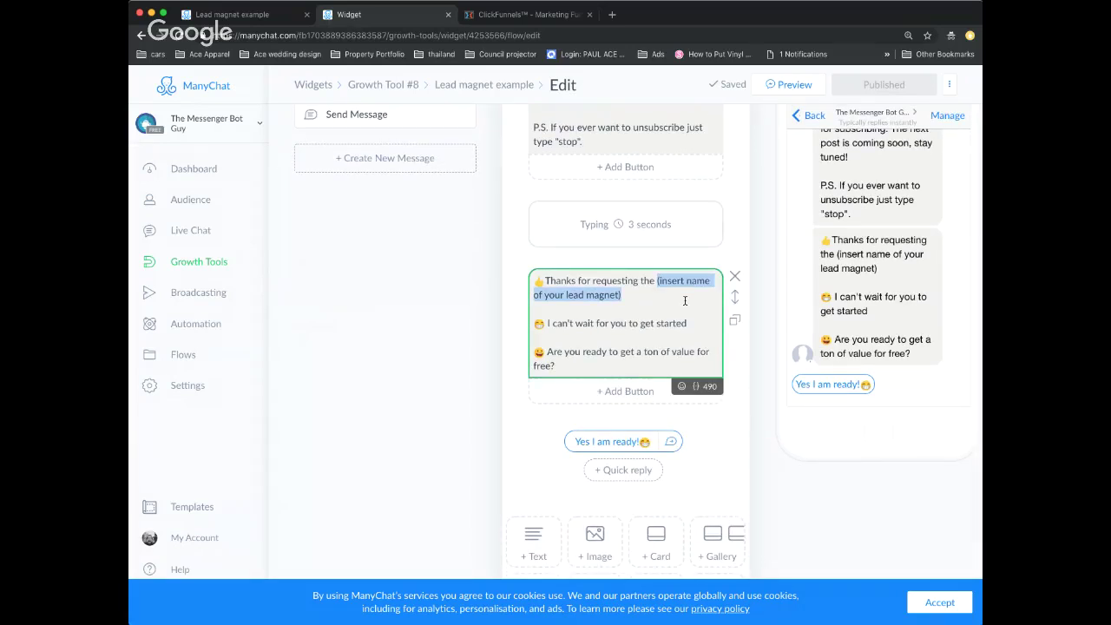
text(build a )
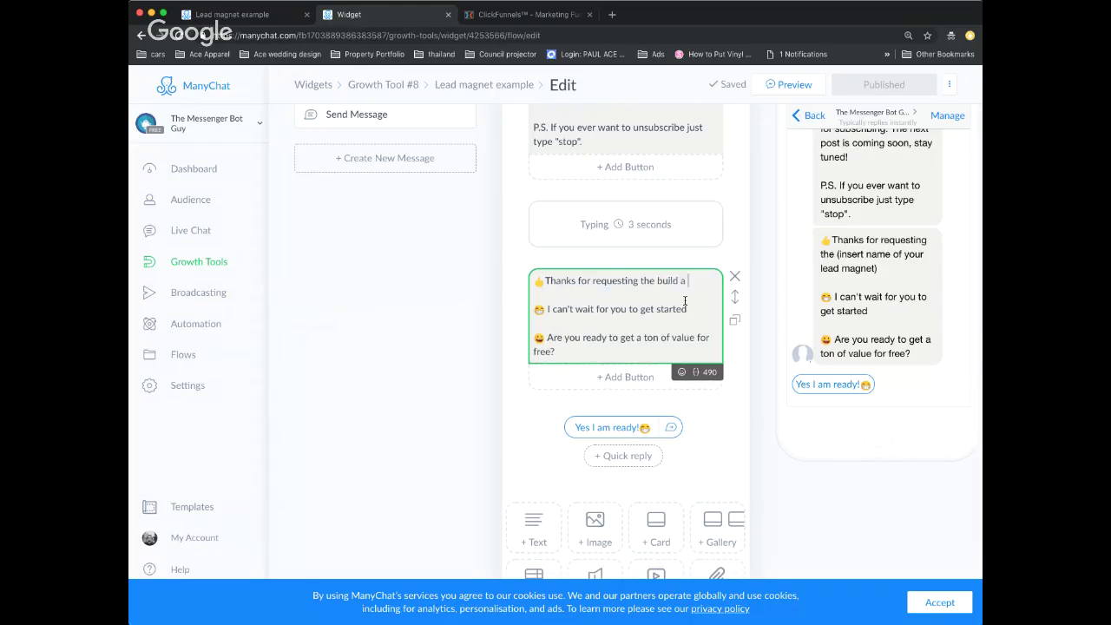
text(bot in5 min)
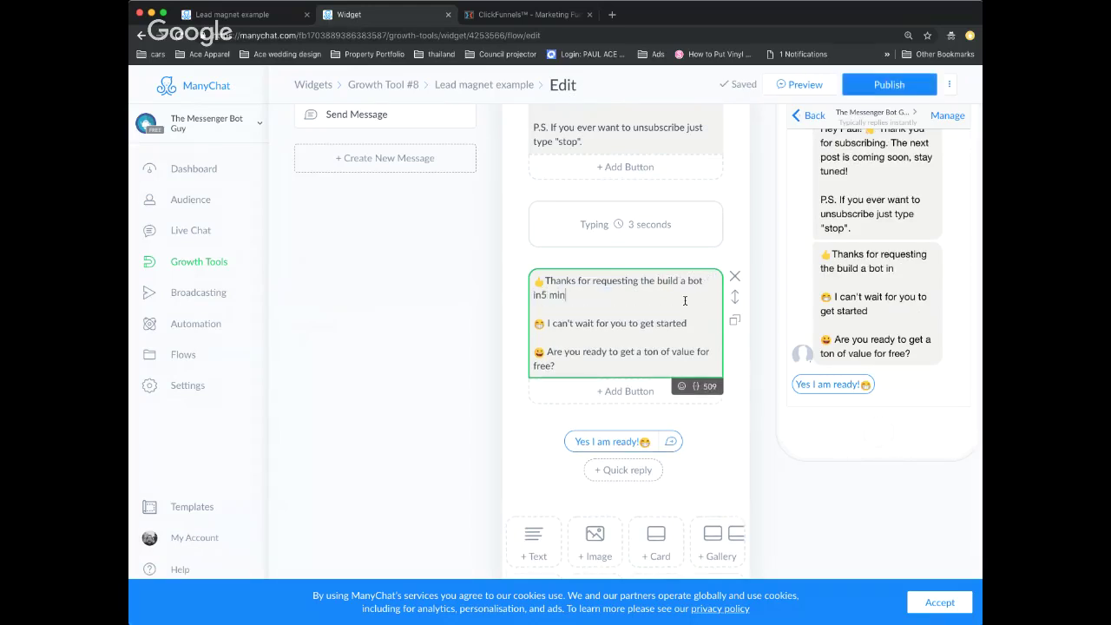
text(utes)
key(Left)
key(Left)
key(Left)
key(Left)
key(Left)
key(Left)
key(Left)
key(Left)
key(Left)
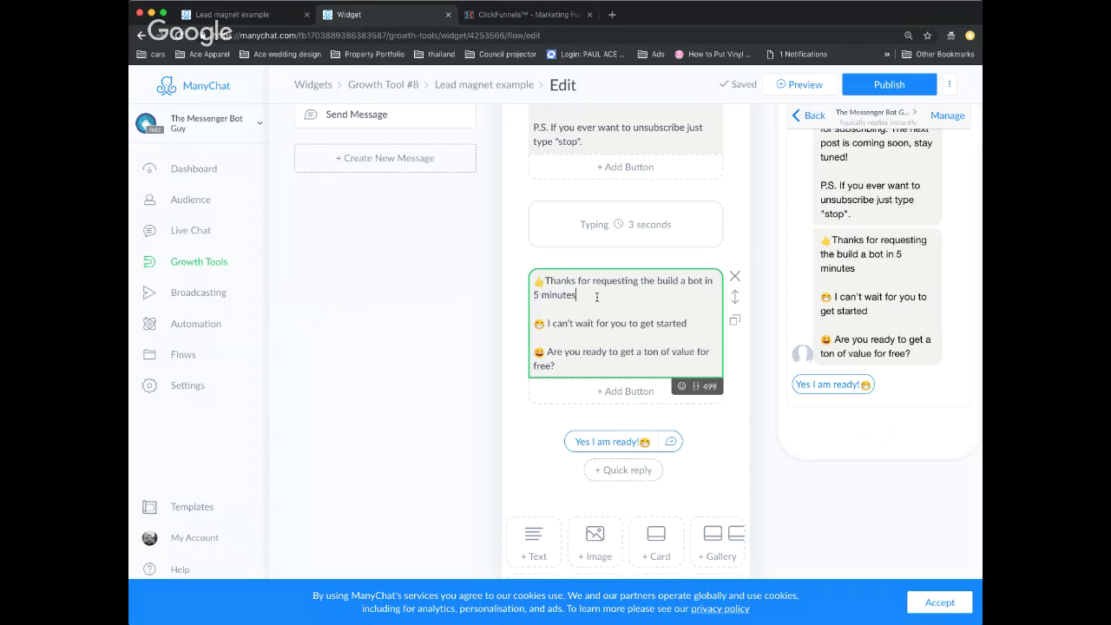
scroll(598, 296, up, 1)
scroll(665, 391, down, 2)
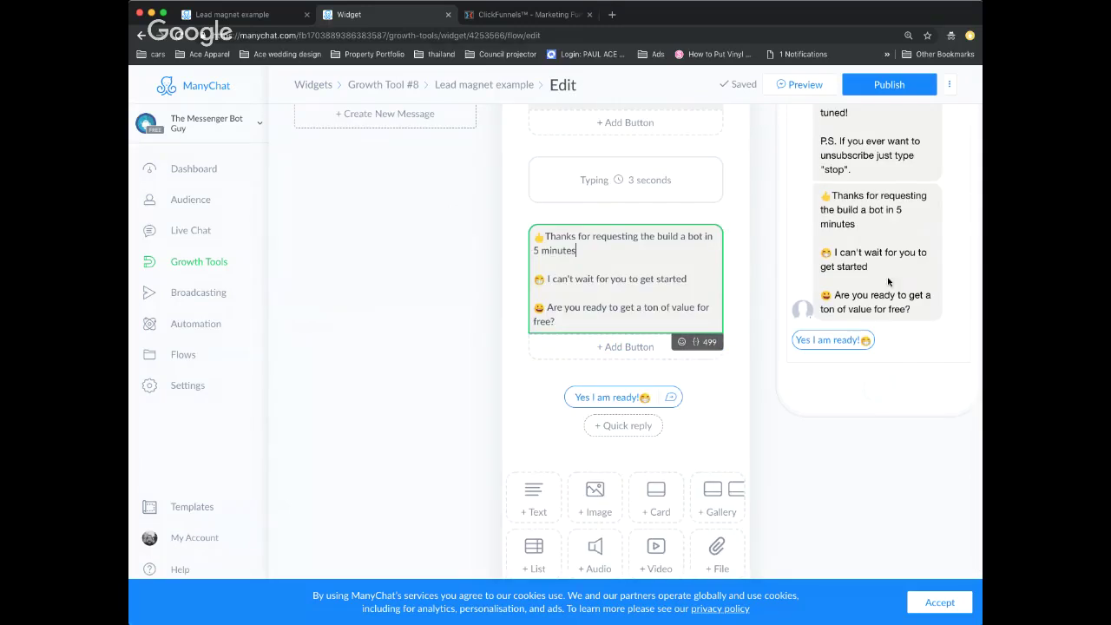
scroll(838, 334, up, 2)
scroll(840, 329, down, 2)
click(672, 397)
- Remove the comma after 'Great choice' in the follow-up Send Message step
click(672, 397)
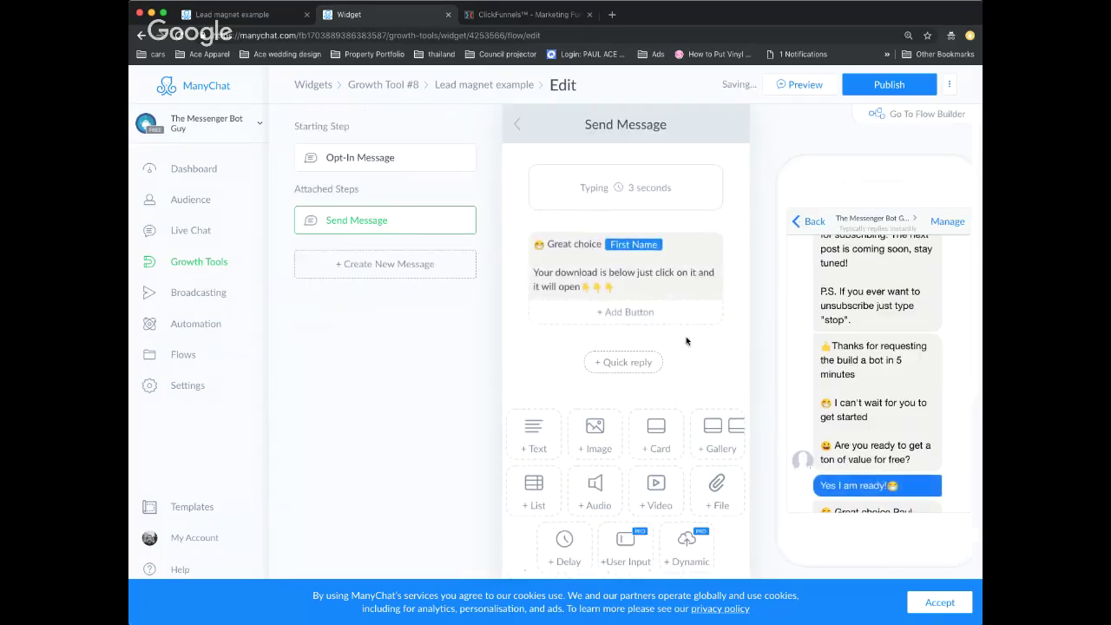
click(602, 250)
key(BackSpace)
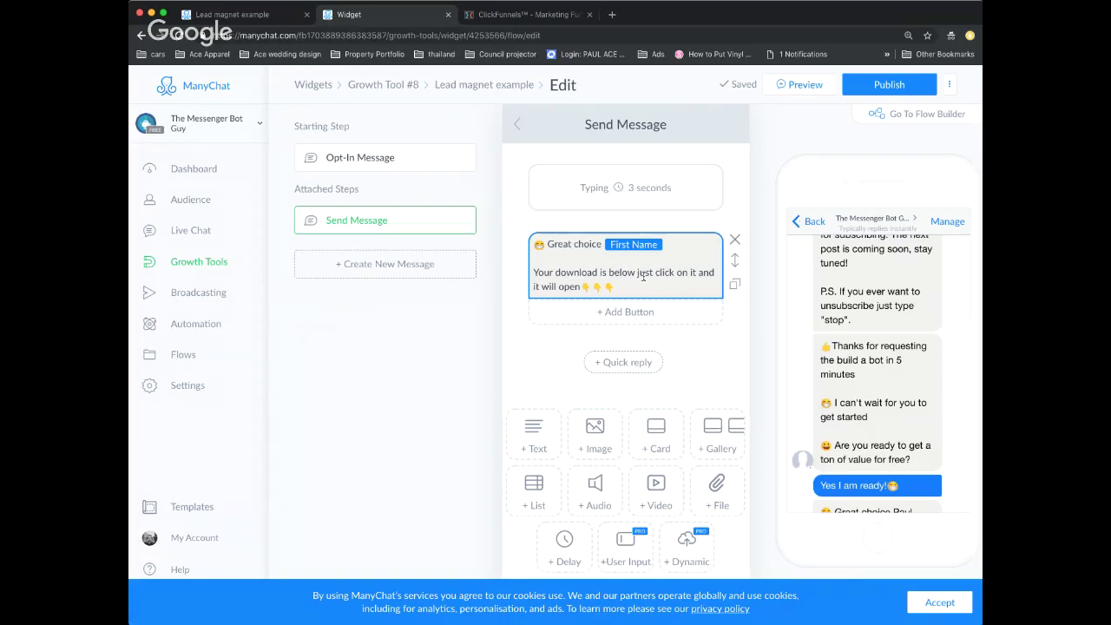
- Delete the empty file attachment from the reply message and publish the flow
scroll(644, 276, down, 1)
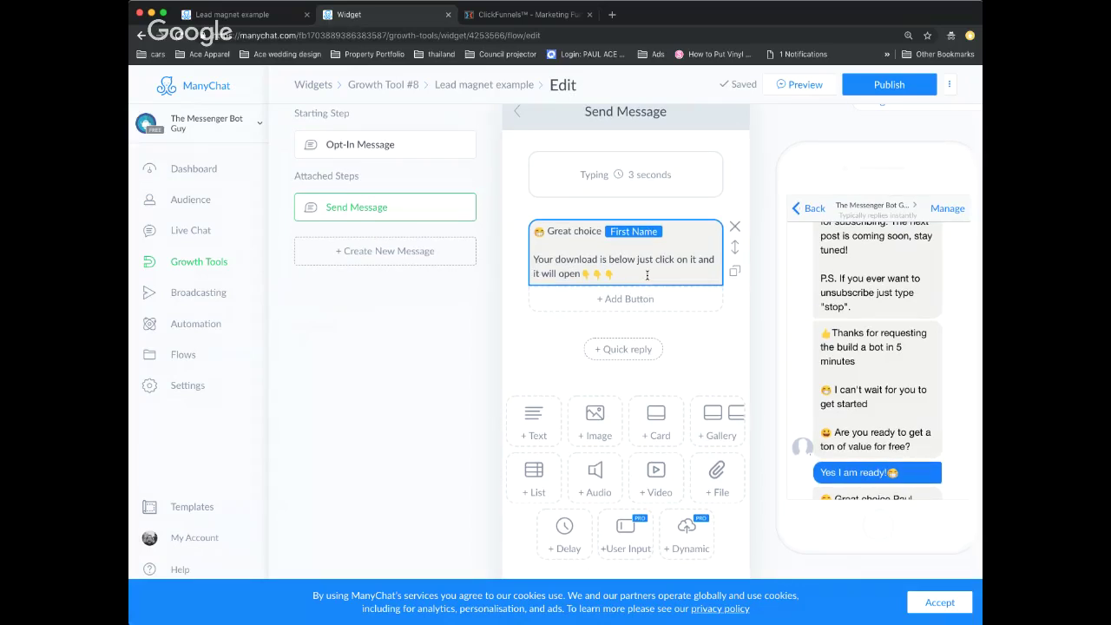
click(711, 490)
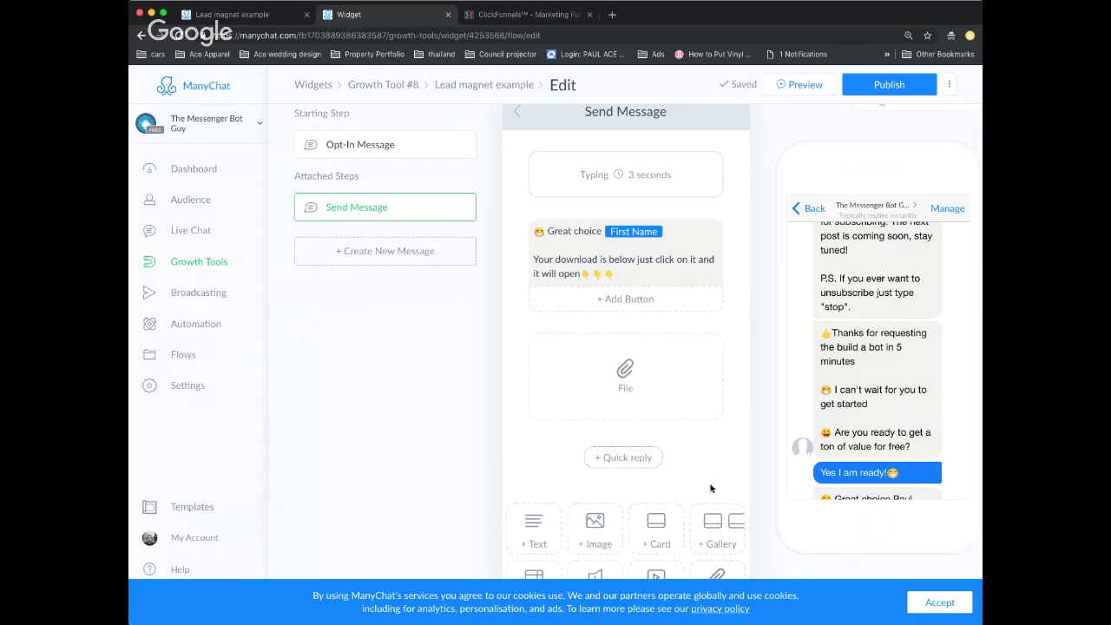
scroll(711, 491, down, 3)
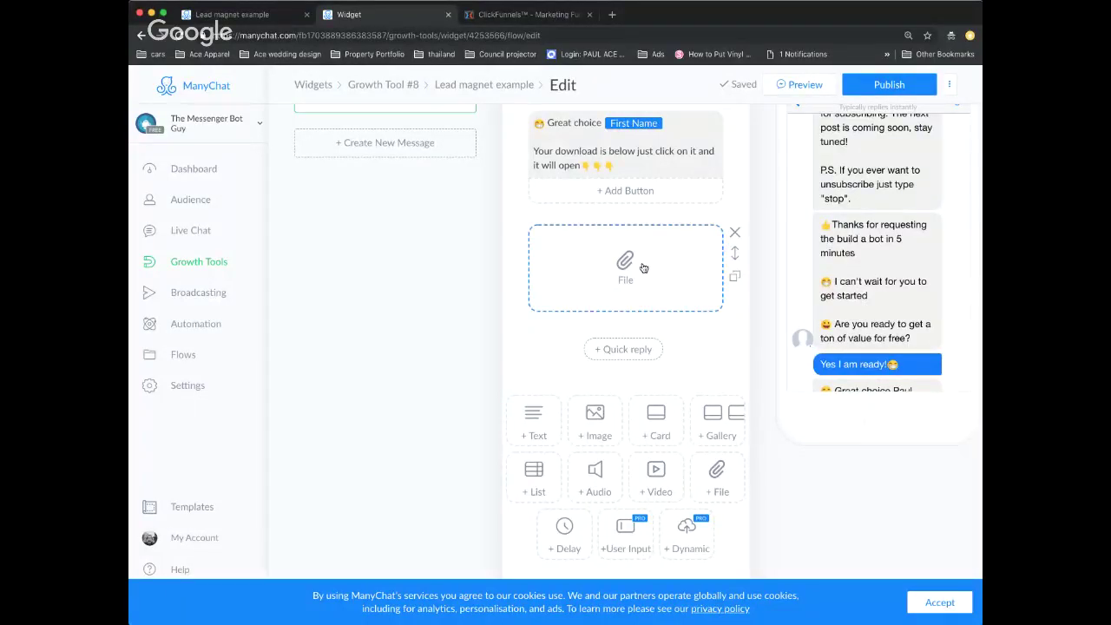
scroll(736, 349, up, 2)
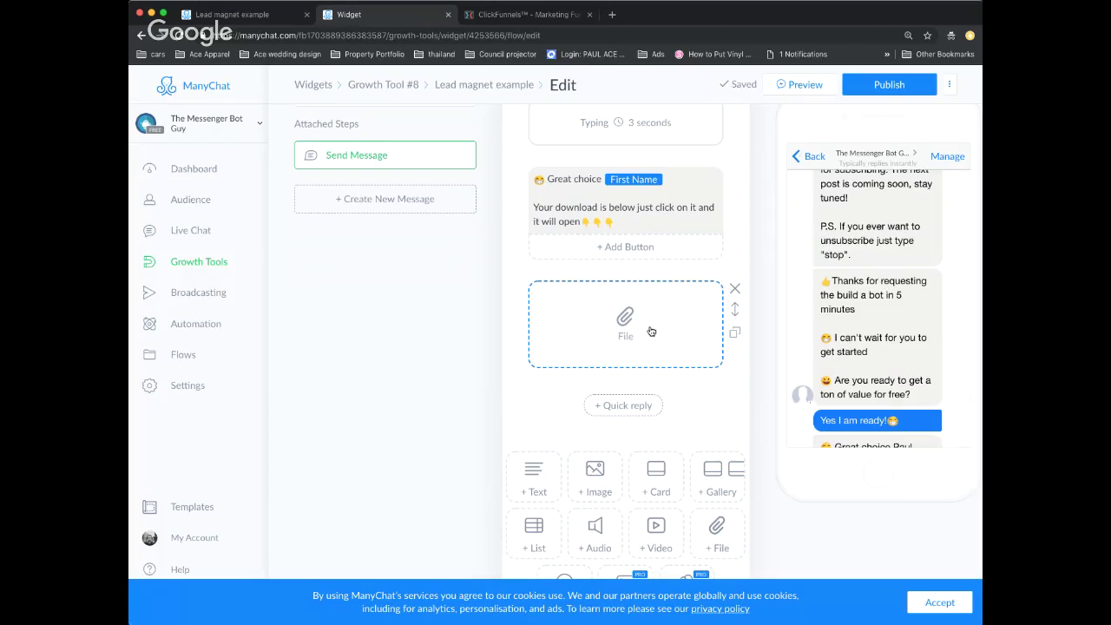
scroll(916, 311, down, 2)
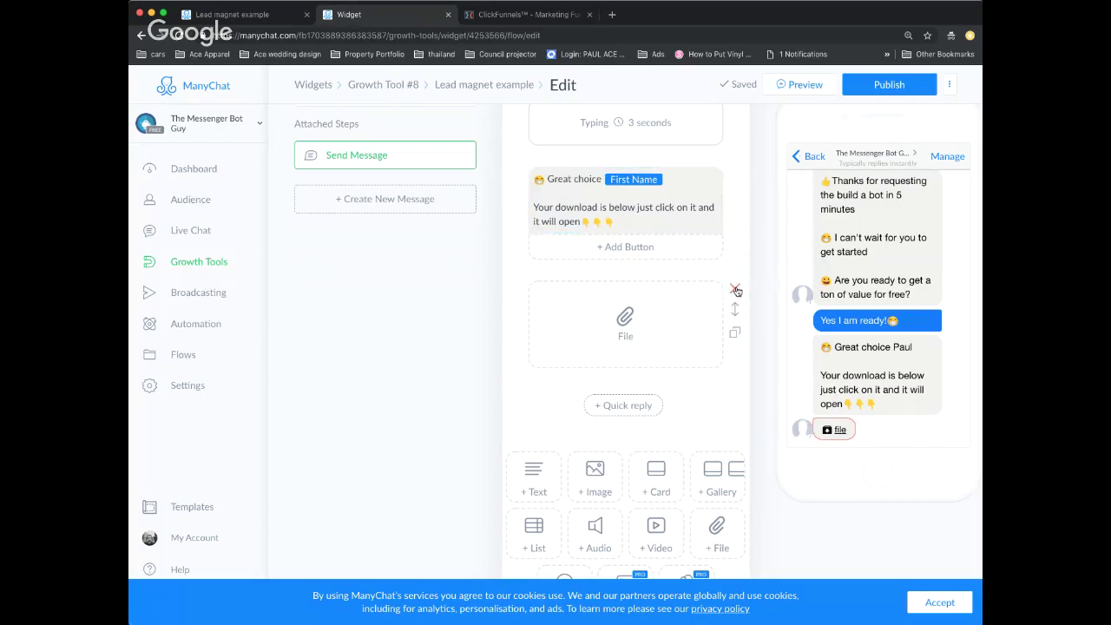
click(735, 290)
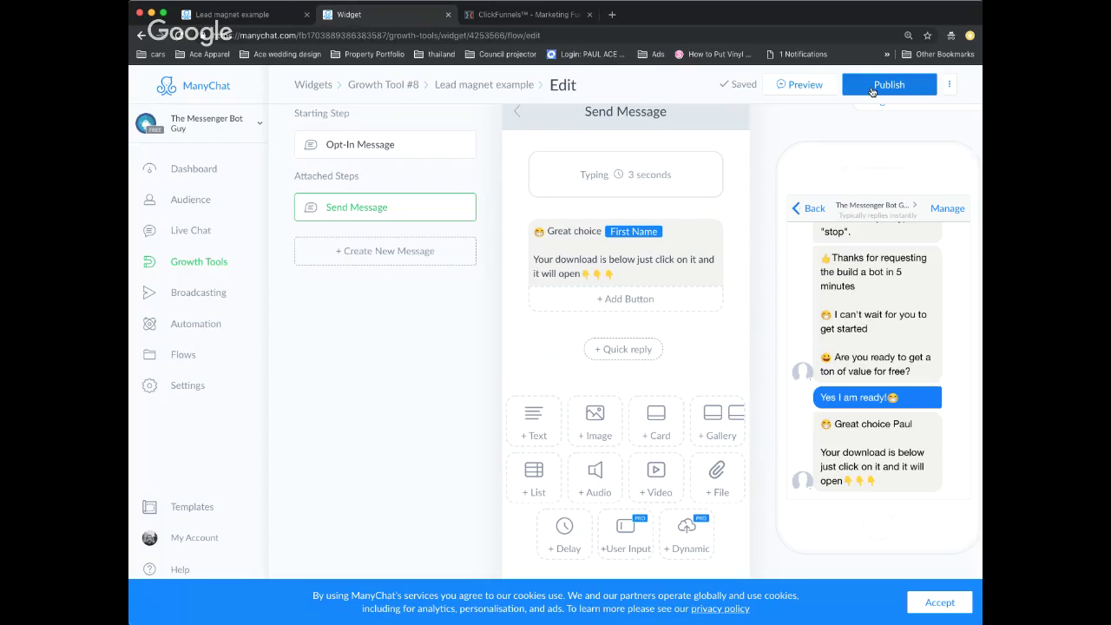
click(872, 91)
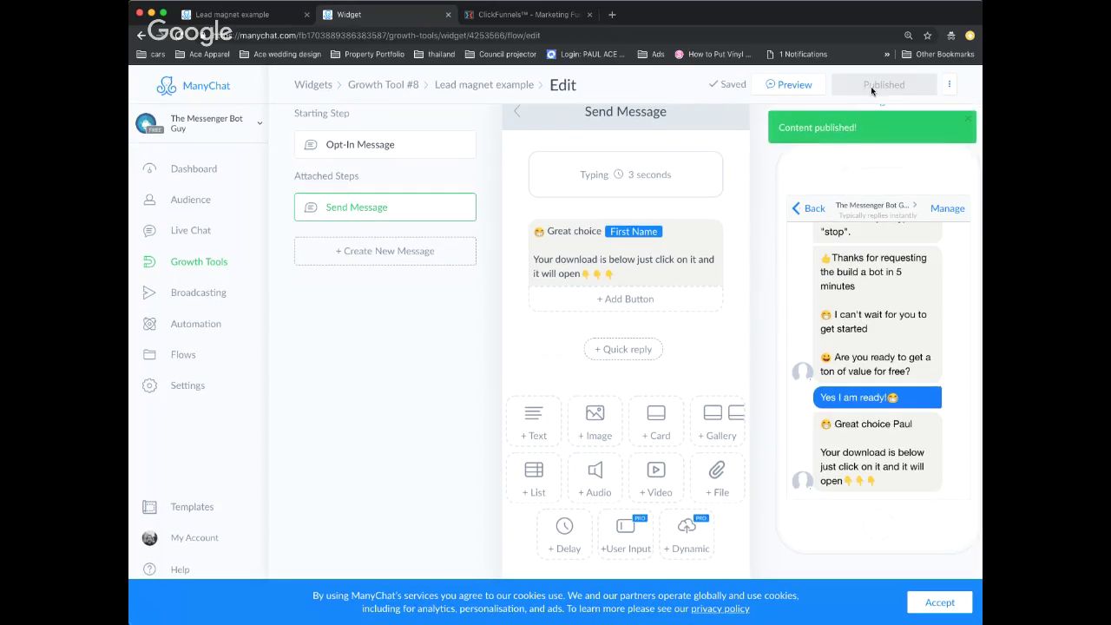
- Review Growth Tool #8's Submitted State, Opt-In Actions and Setup visibility settings
click(389, 90)
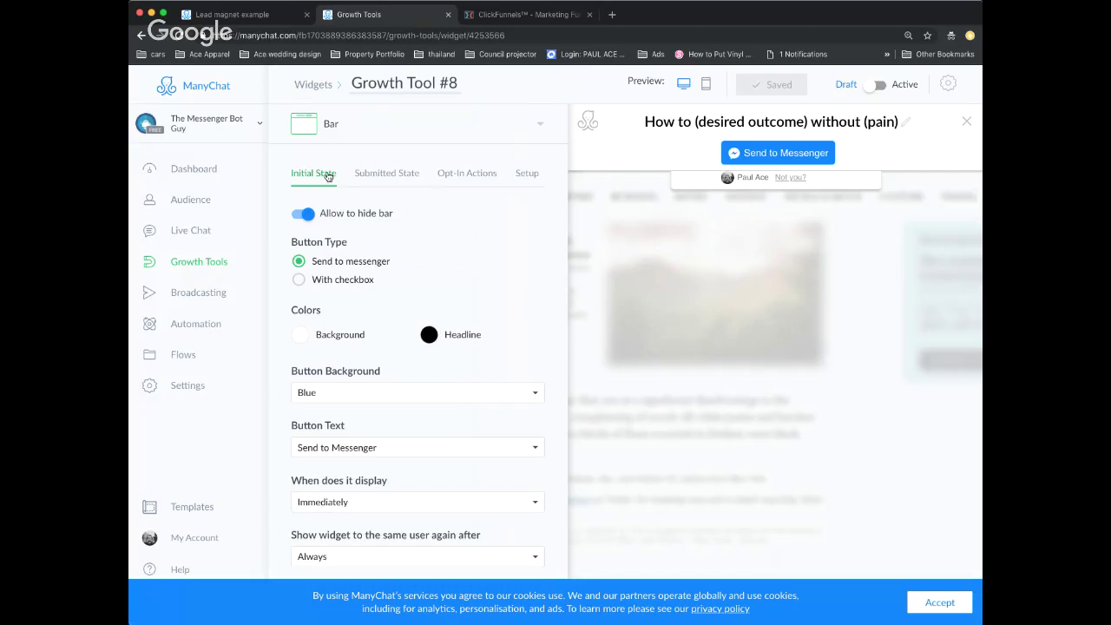
click(383, 177)
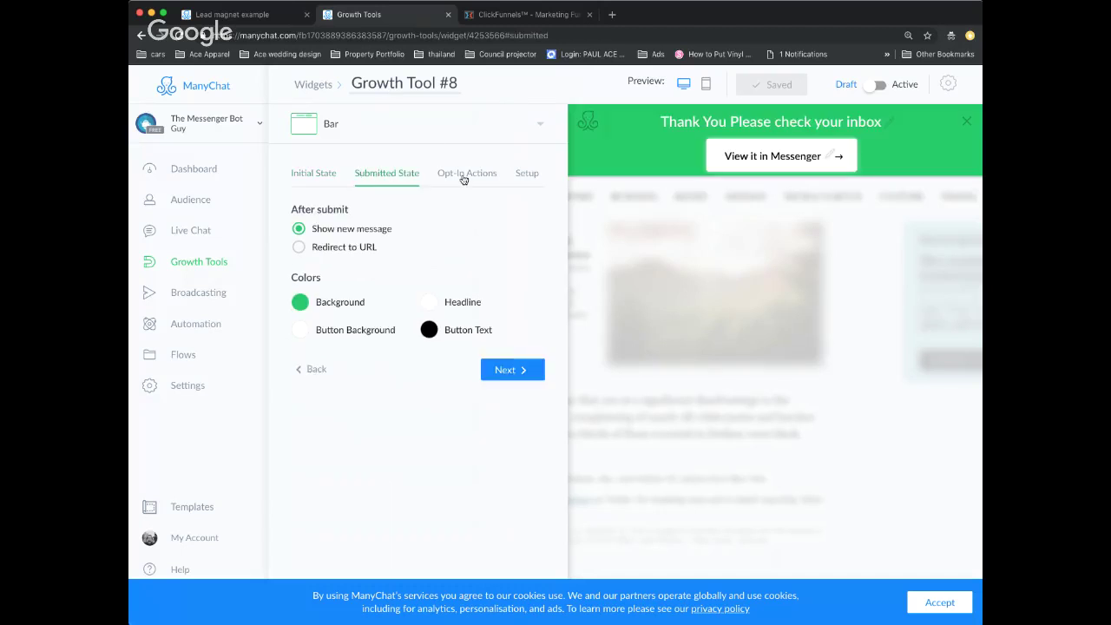
click(464, 177)
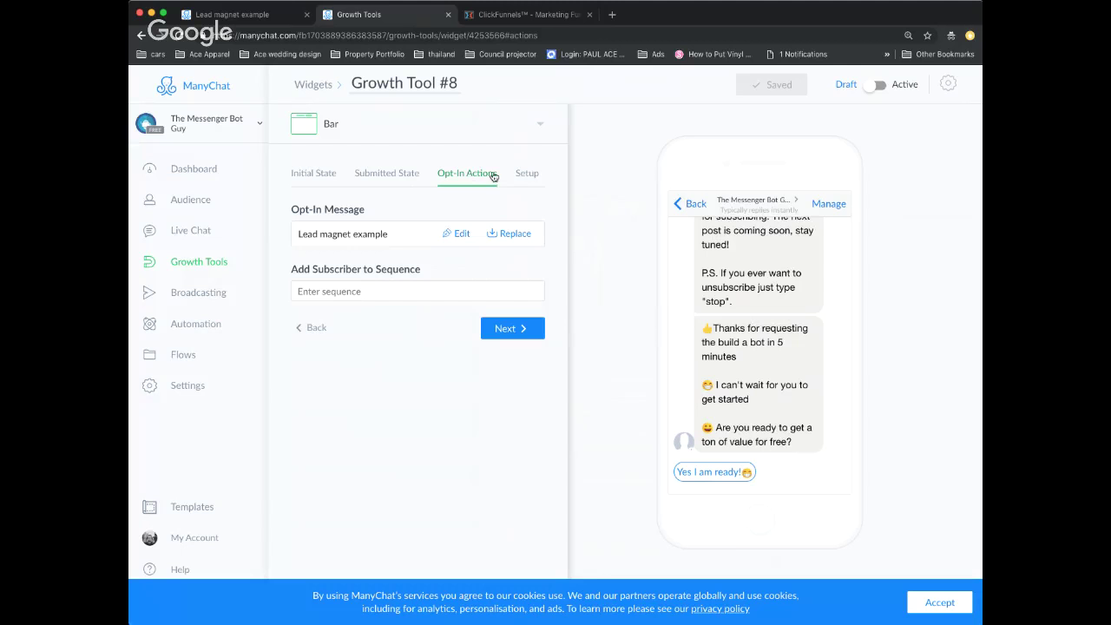
click(524, 176)
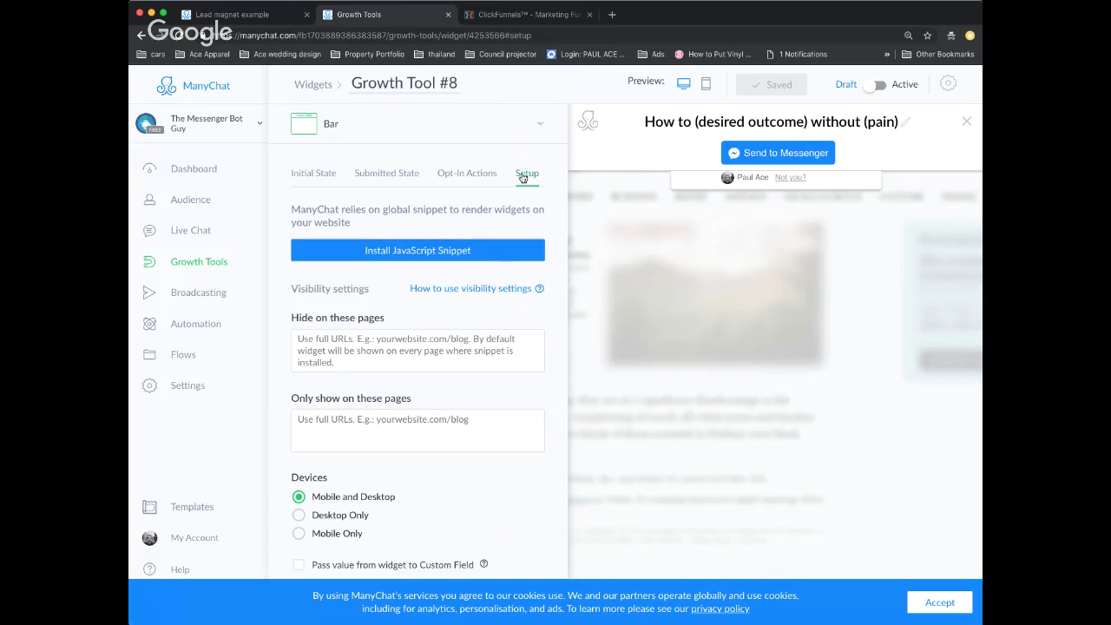
click(407, 252)
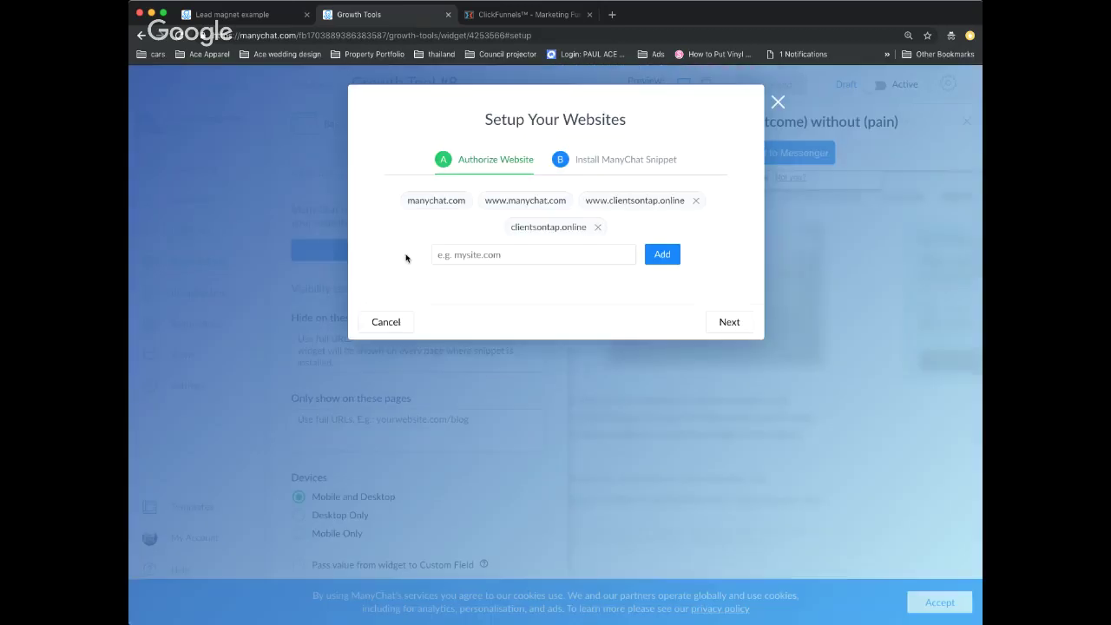
click(695, 202)
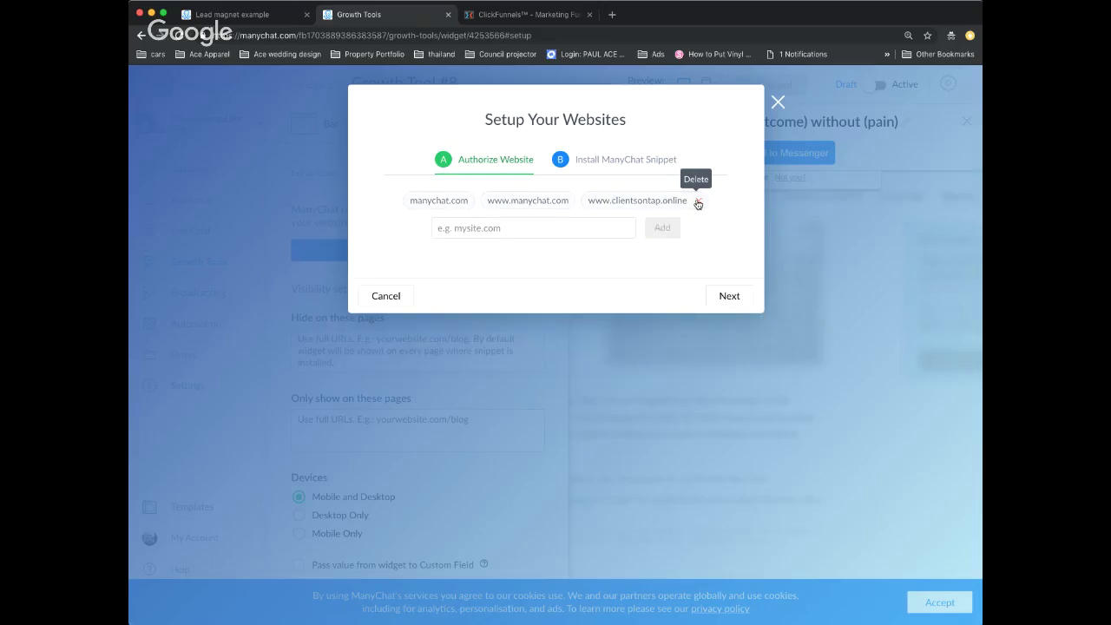
click(695, 202)
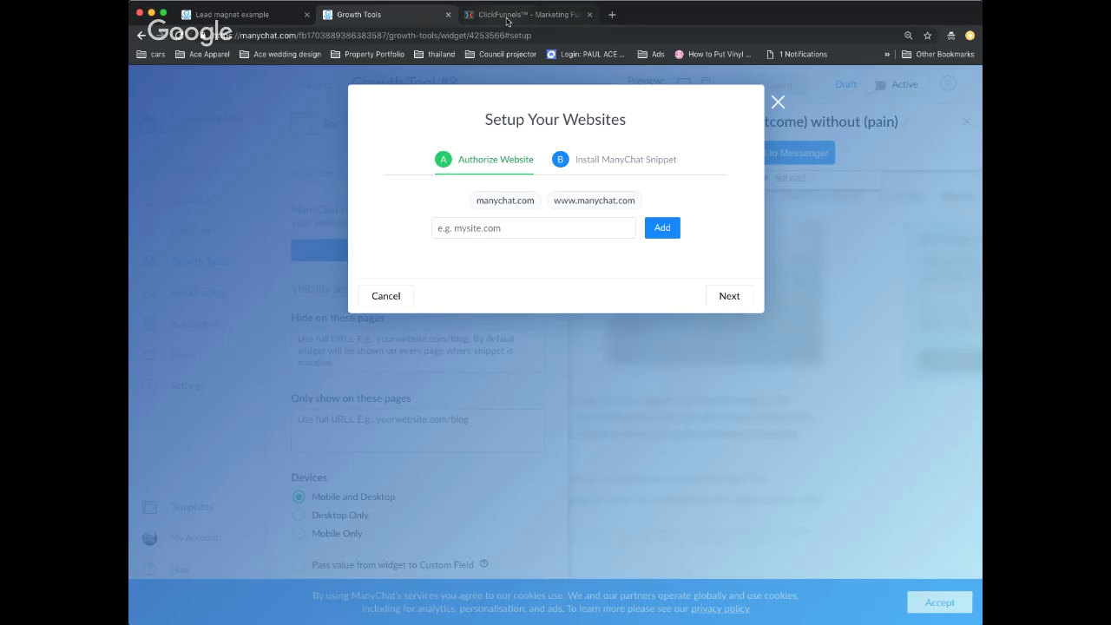
click(463, 229)
text(www.clientsontap.online)
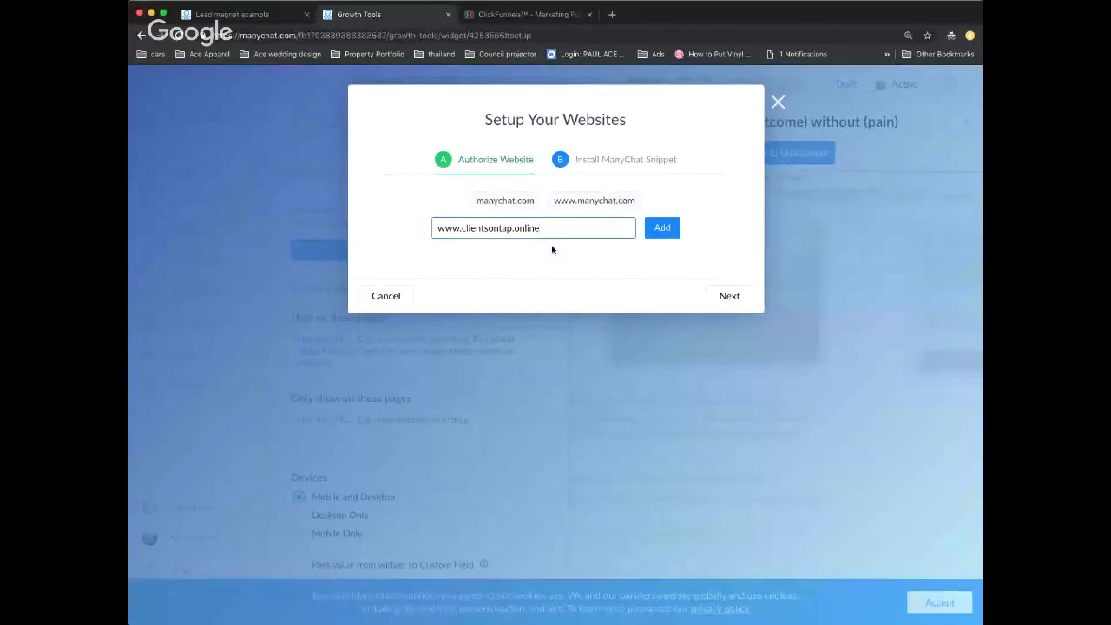
click(663, 231)
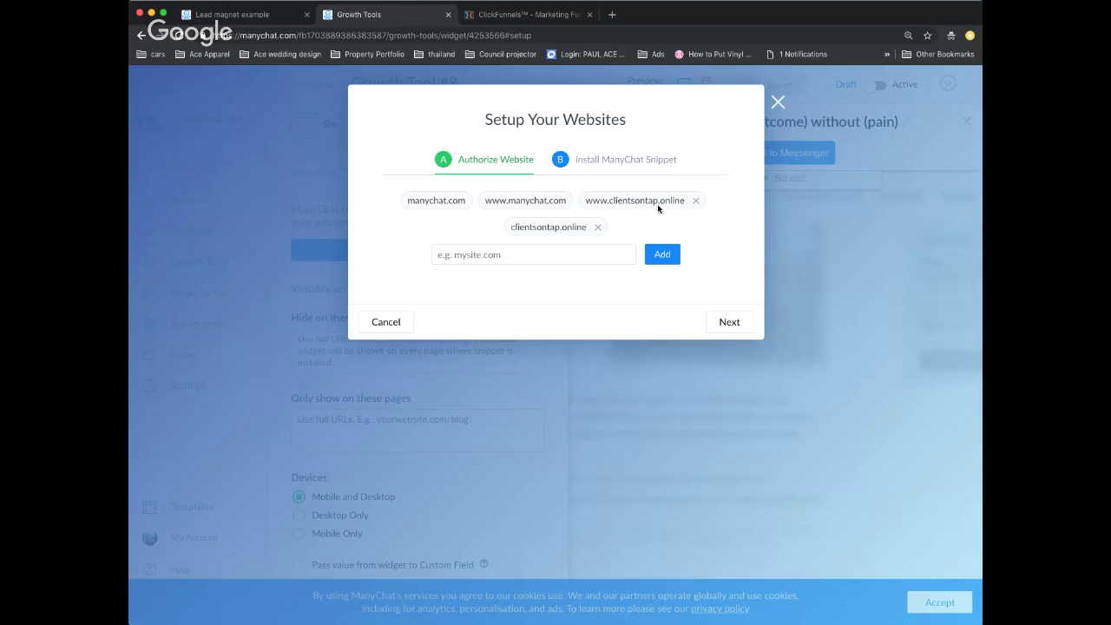
click(625, 162)
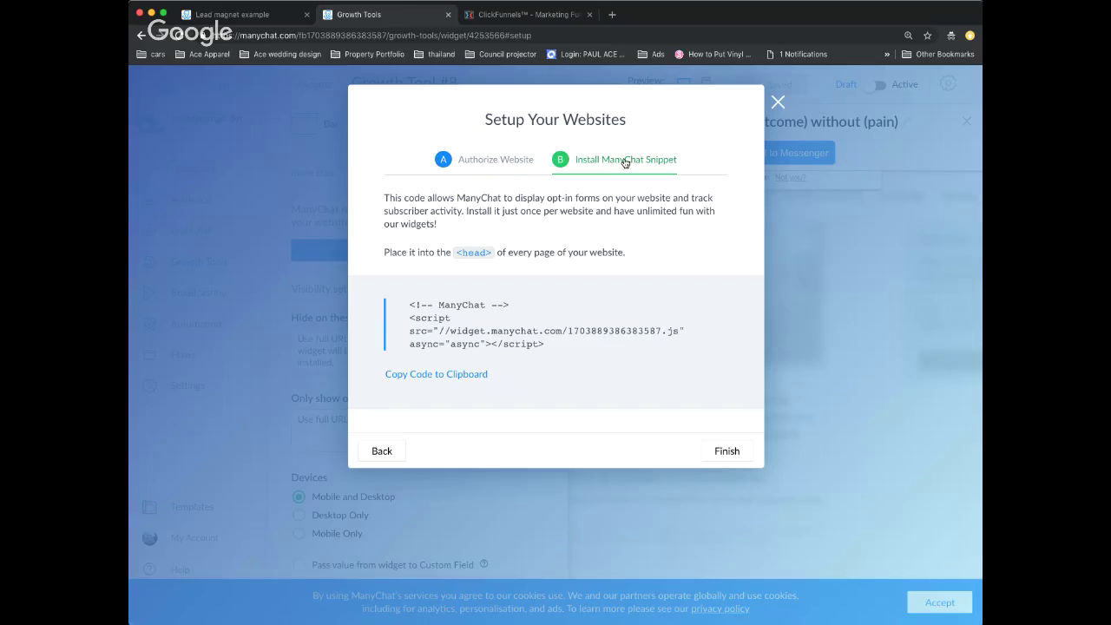
- Copy the ManyChat widget installation snippet, then go to the ClickFunnels funnel tab
click(467, 376)
click(540, 23)
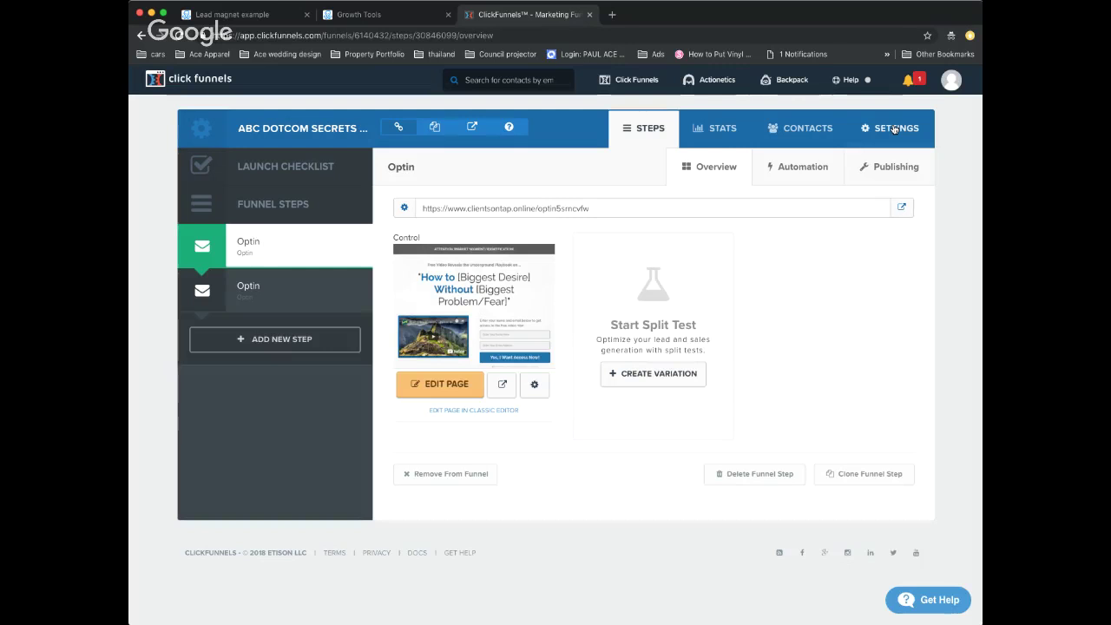
- Replace the funnel's Head Tracking Code with the ManyChat snippet and save the settings
click(902, 132)
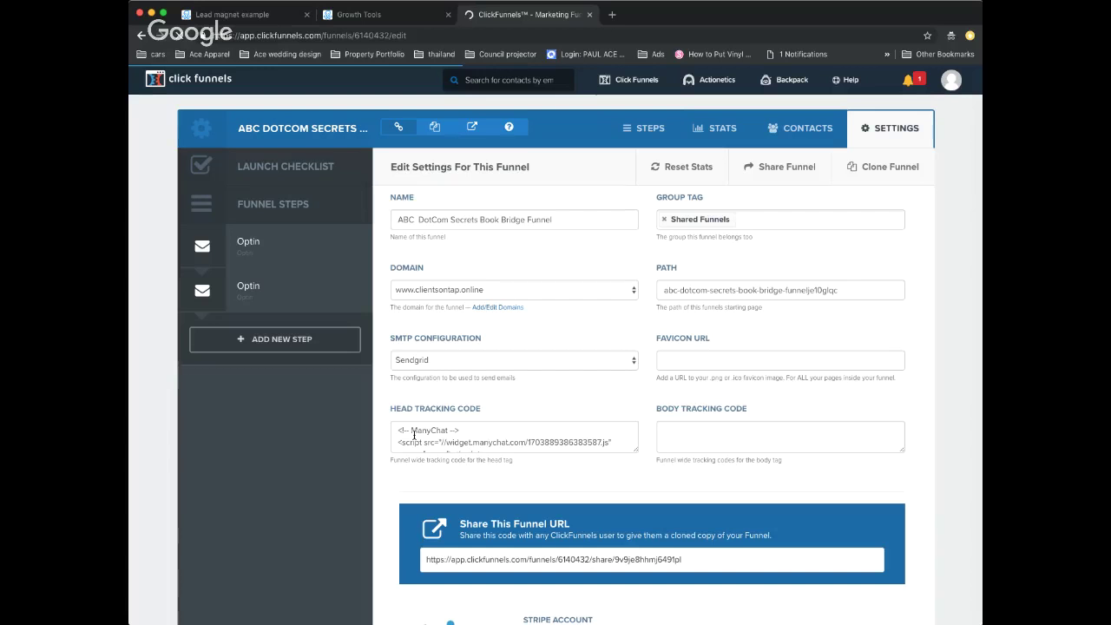
drag(400, 430, 501, 470)
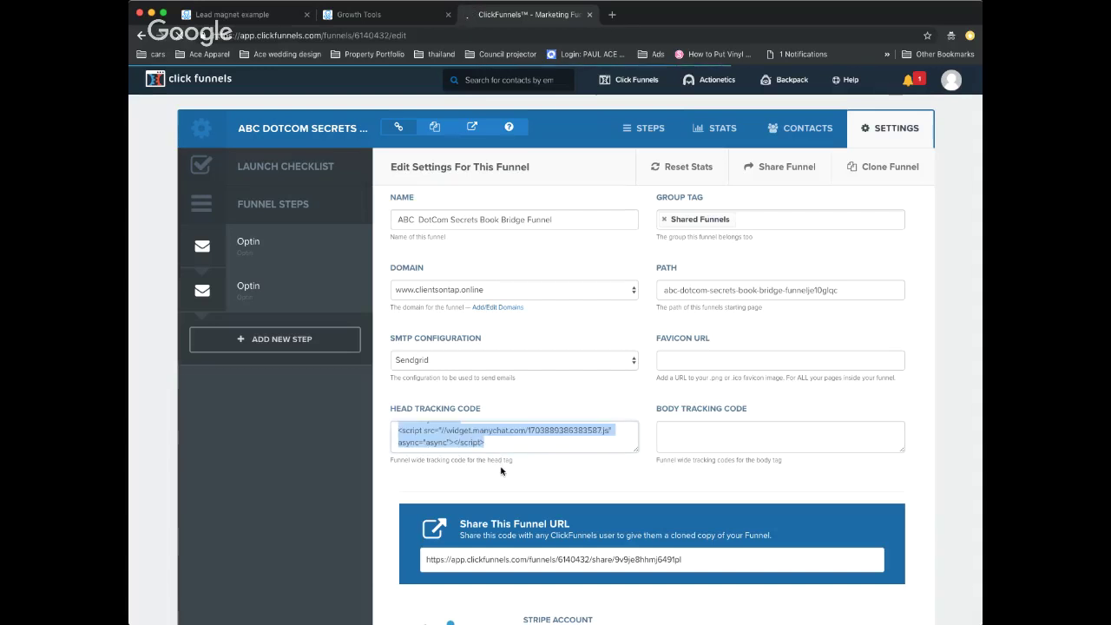
key(BackSpace)
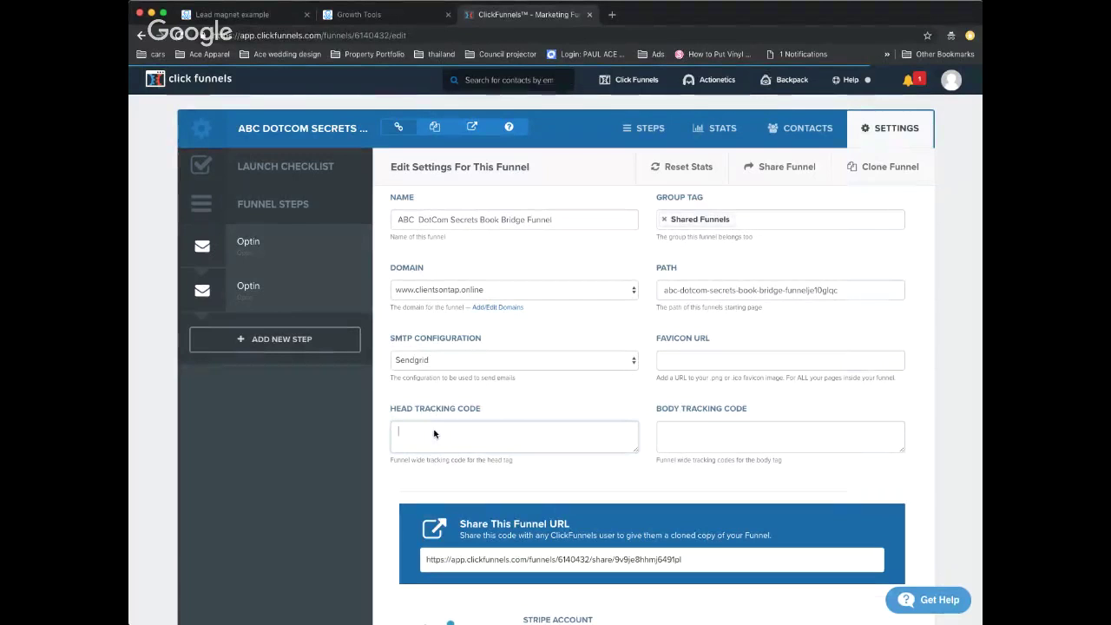
key(super+v)
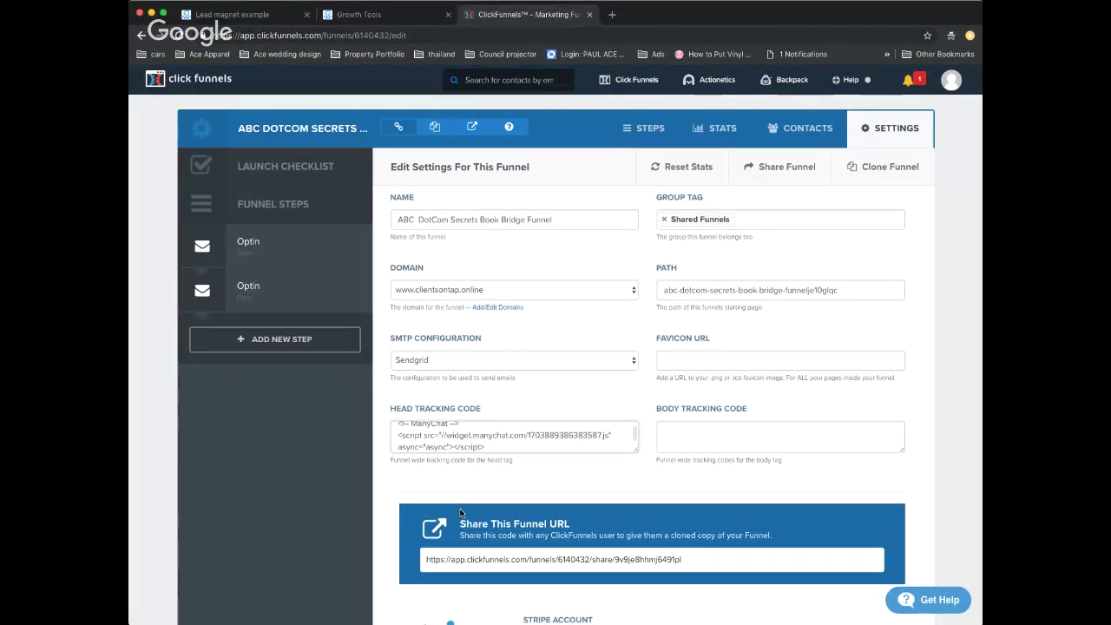
scroll(487, 447, down, 1)
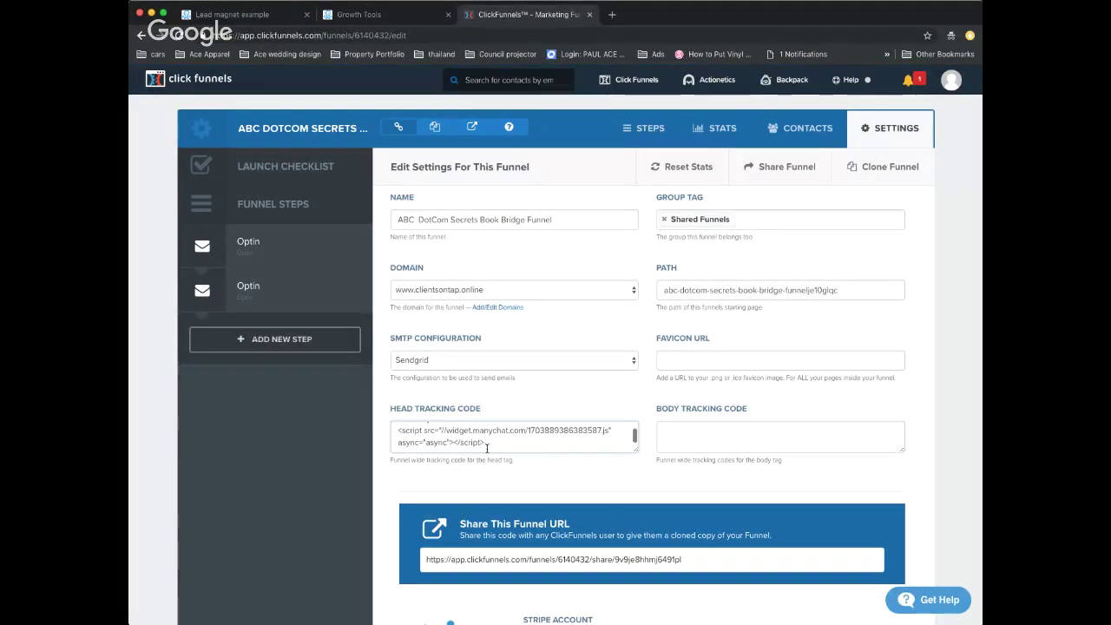
scroll(486, 447, down, 15)
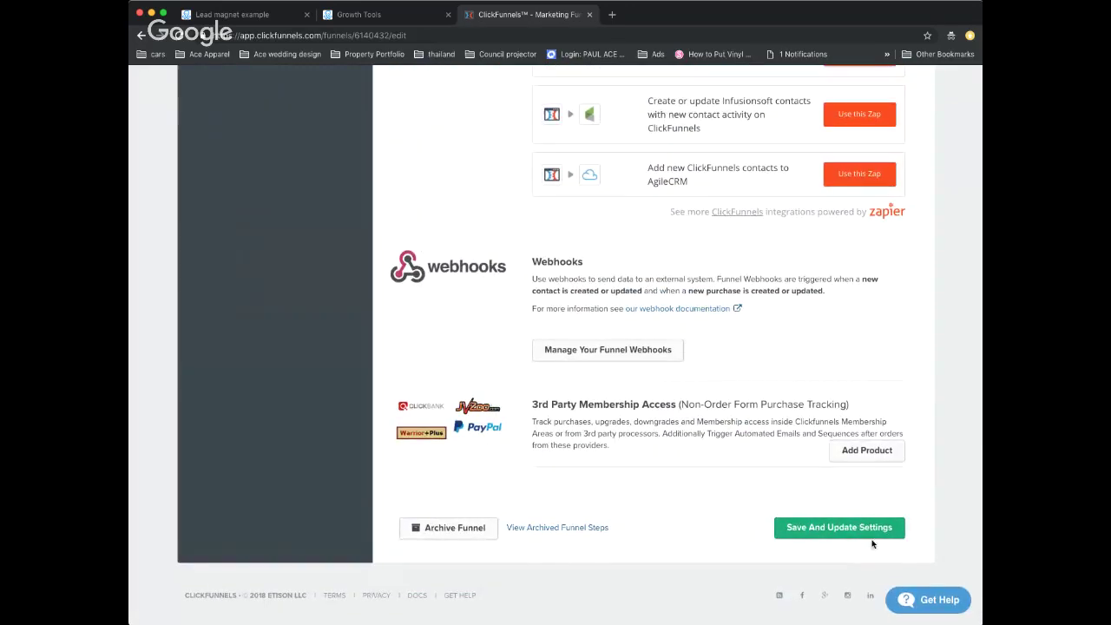
click(850, 531)
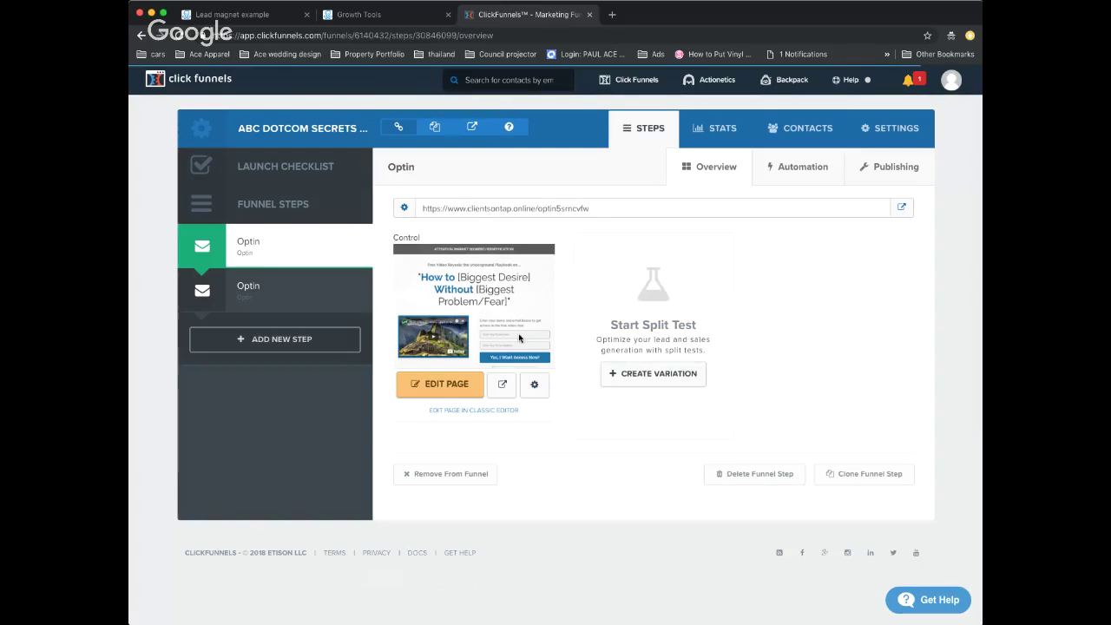
- Finish website setup and switch Growth Tool #8 from Draft to Active, skipping the check
click(367, 14)
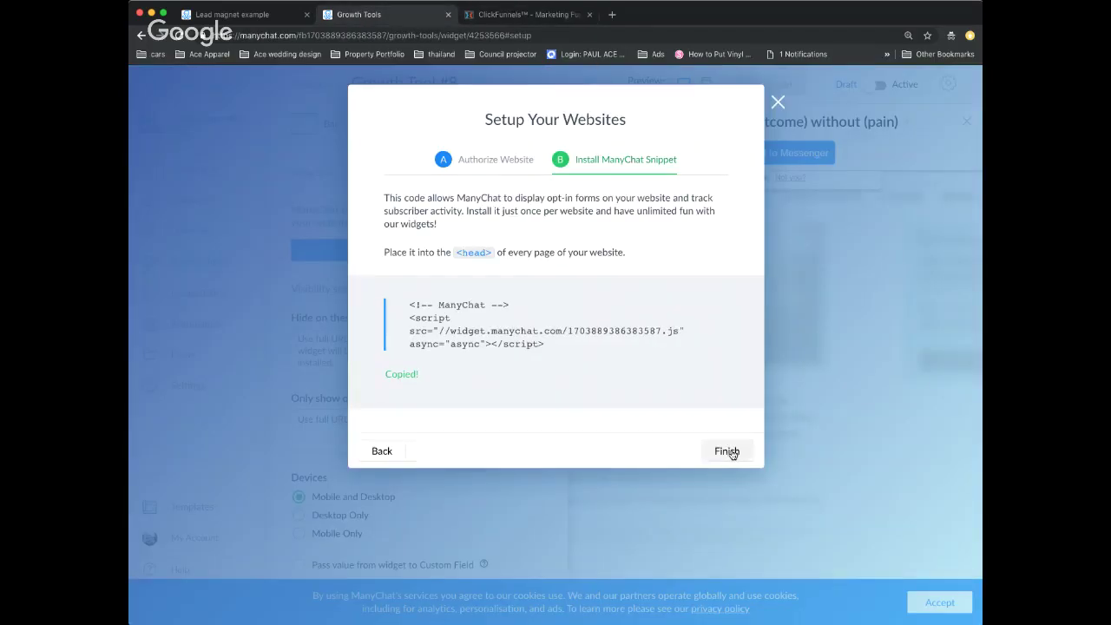
click(729, 450)
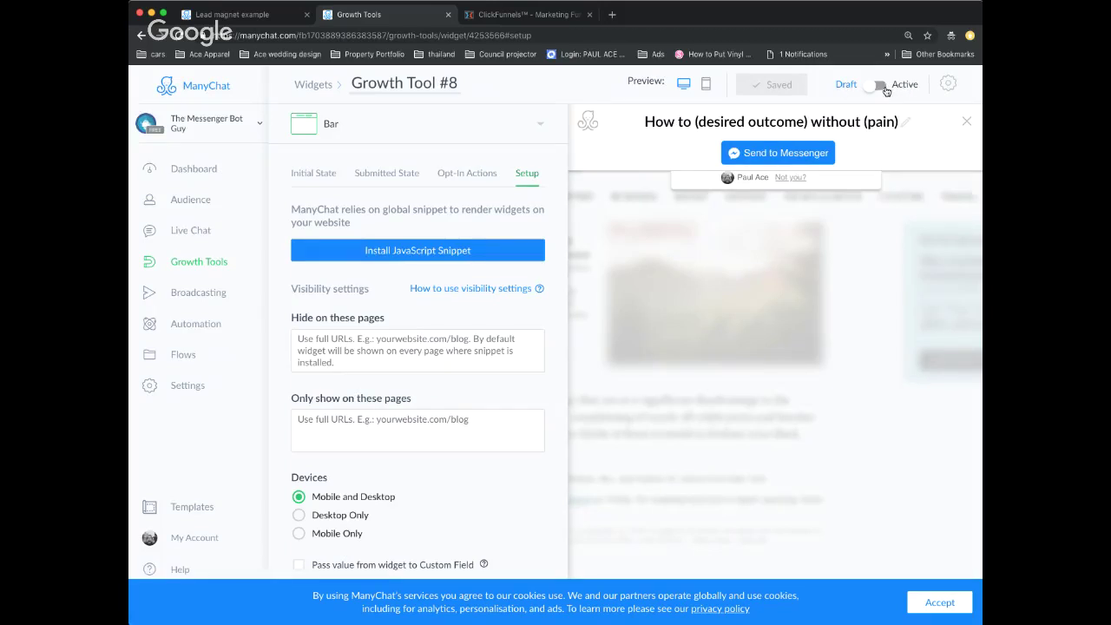
click(885, 91)
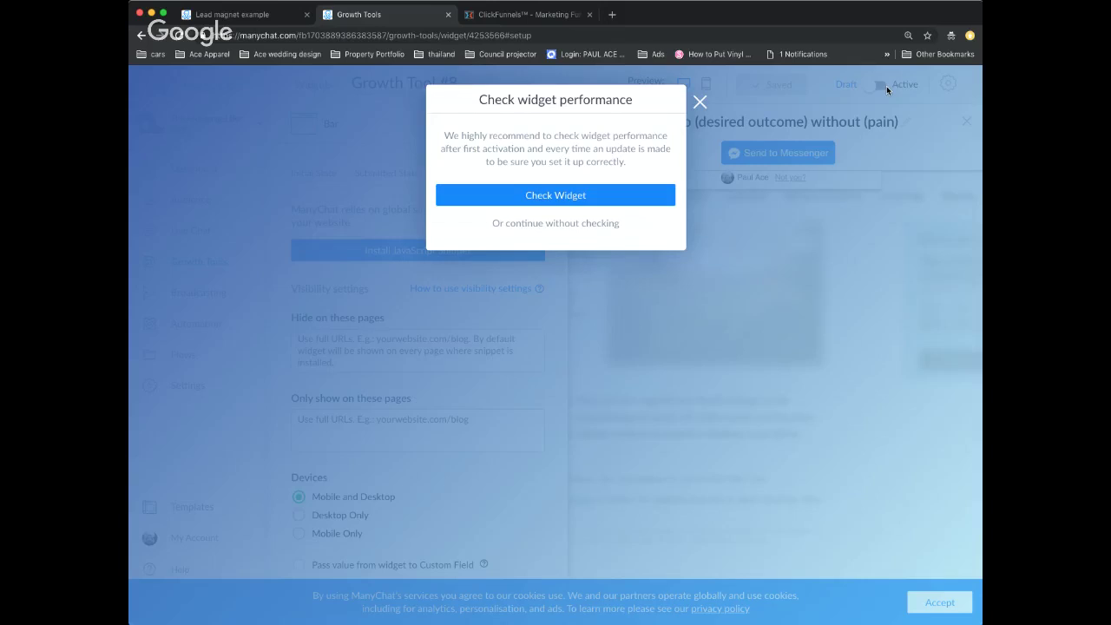
click(592, 225)
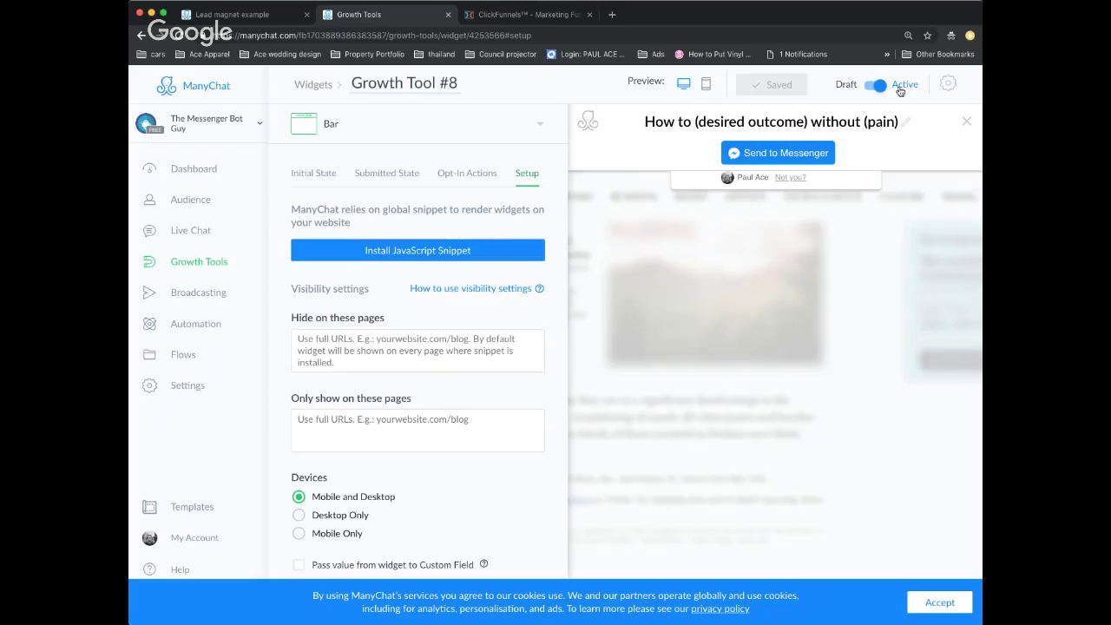
click(527, 15)
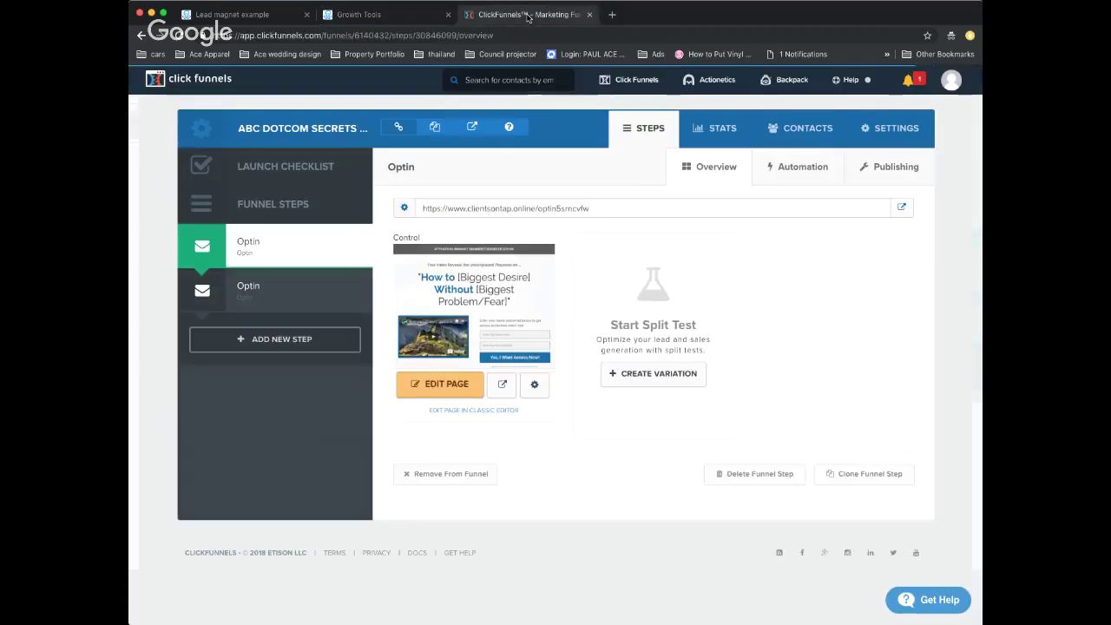
- Check the opt-in preview, funnel settings, and Growth Tool #8's Opt-In Actions and Initial State
click(501, 387)
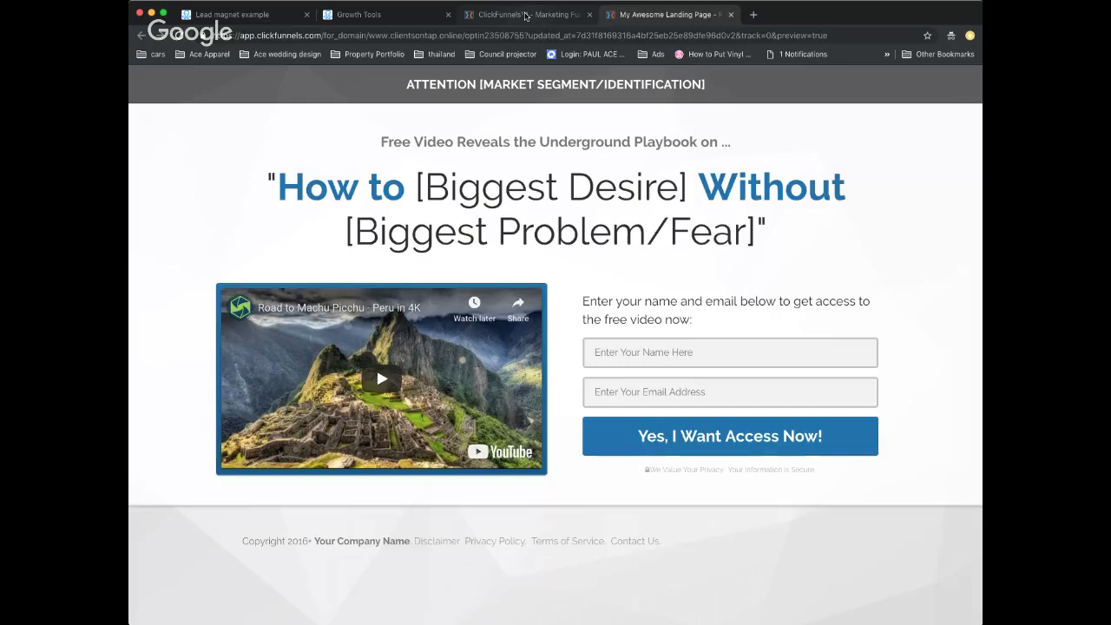
click(525, 15)
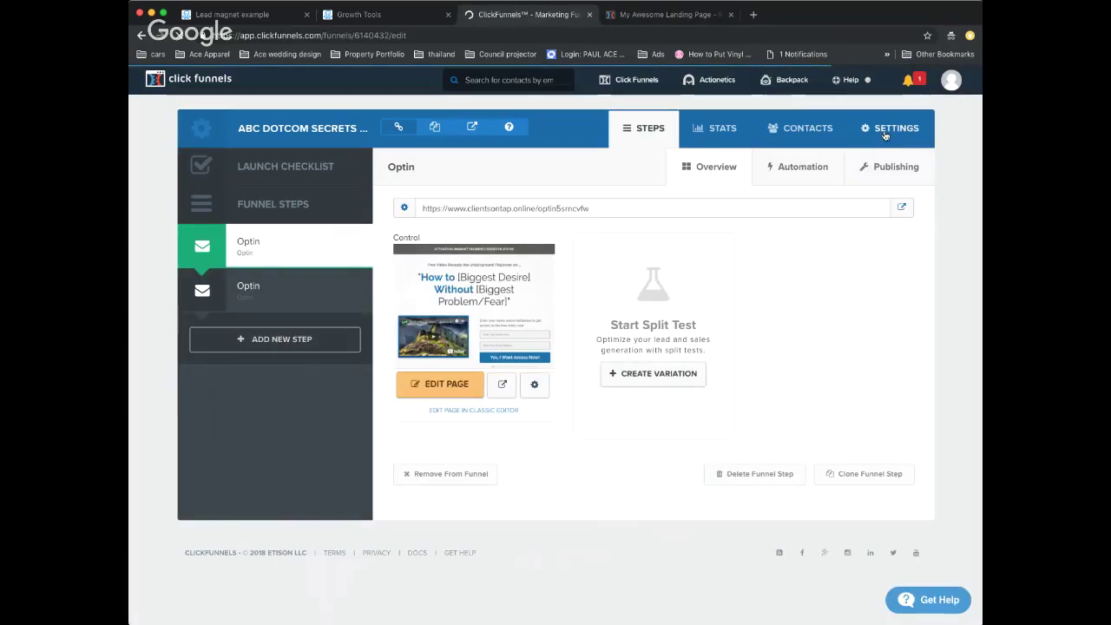
click(660, 15)
click(573, 17)
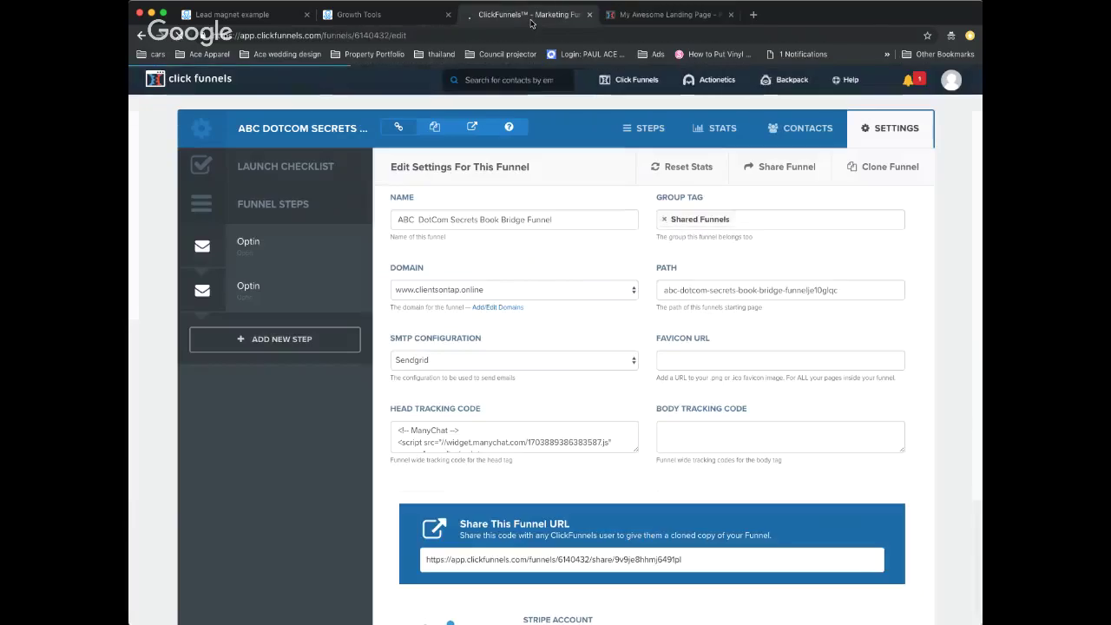
click(359, 14)
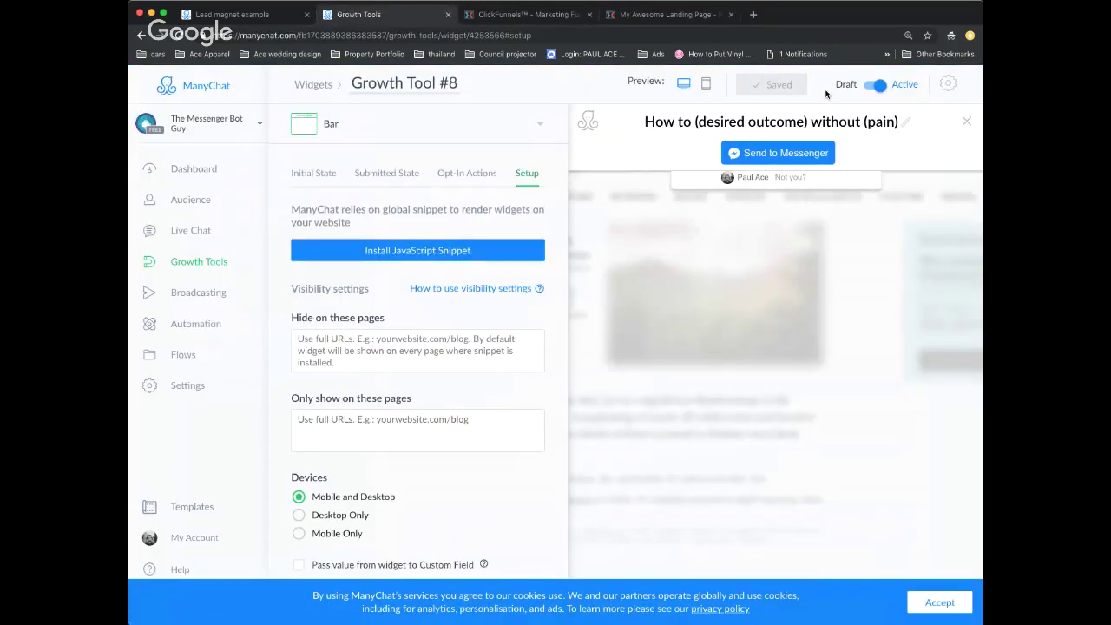
scroll(491, 217, up, 1)
click(460, 181)
click(309, 177)
scroll(495, 262, down, 1)
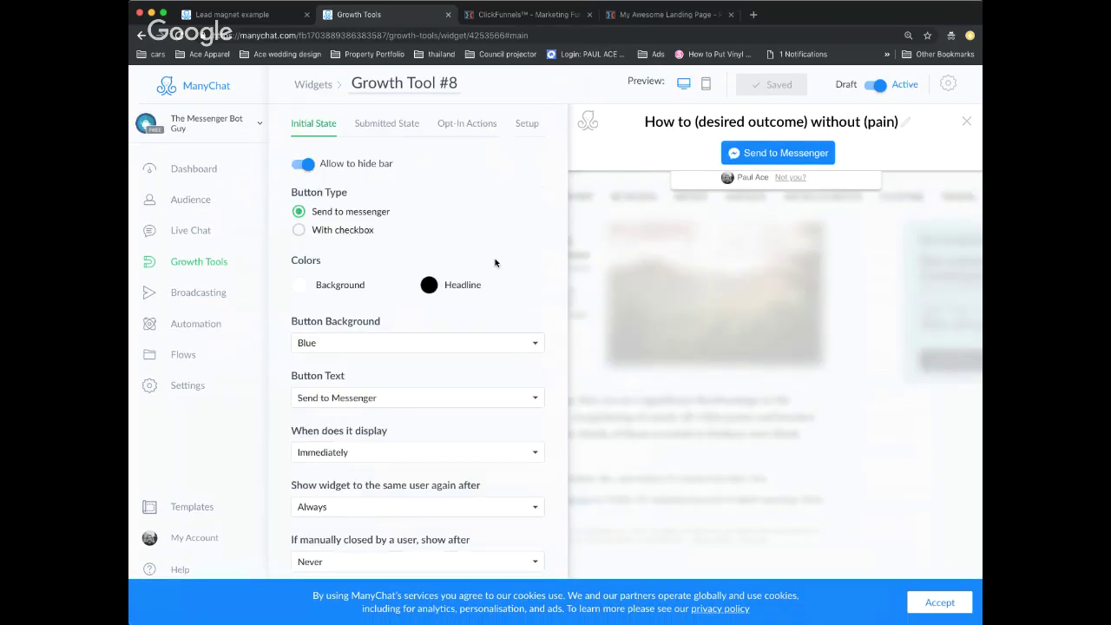
scroll(495, 263, up, 1)
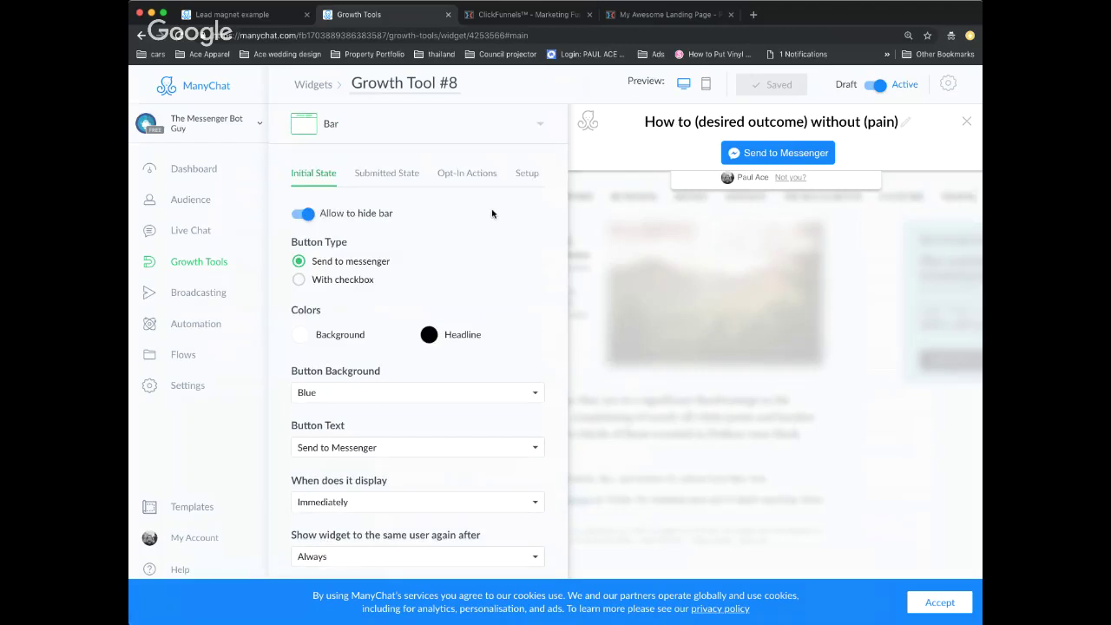
- Reload the opt-in landing page to look for the ManyChat bar and select its domain
click(633, 19)
triple_click(606, 83)
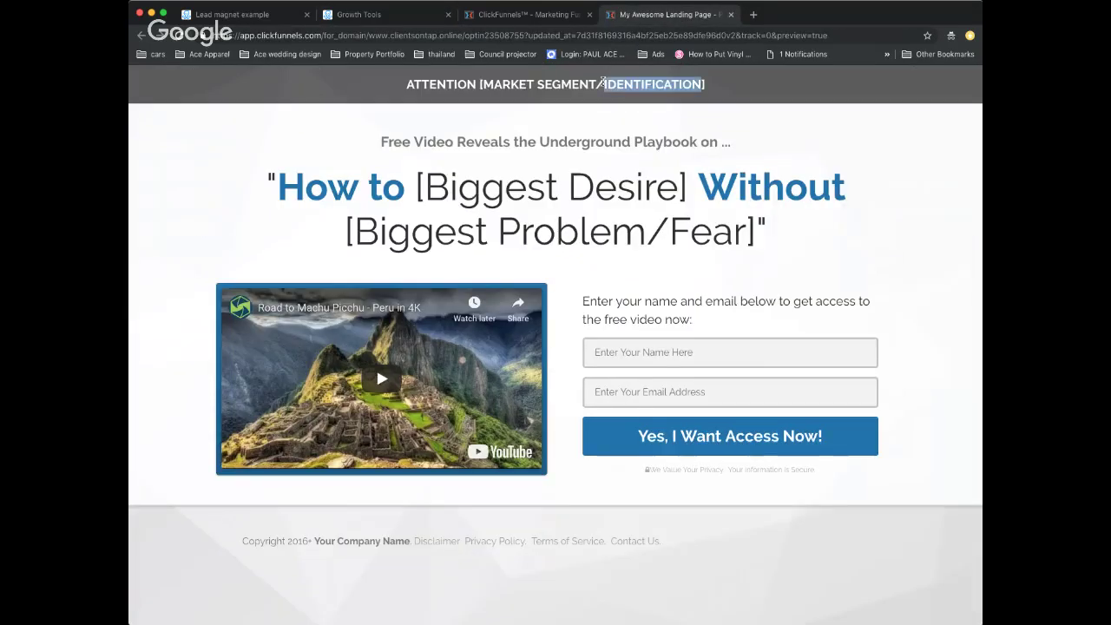
click(759, 140)
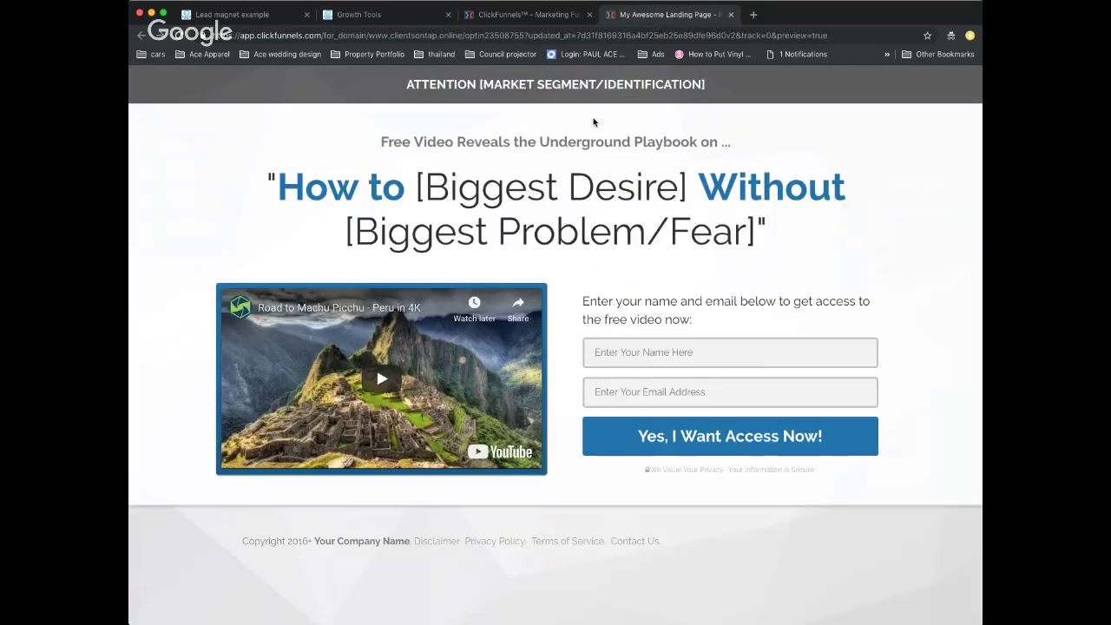
click(179, 35)
drag(463, 36, 374, 37)
key(super+c)
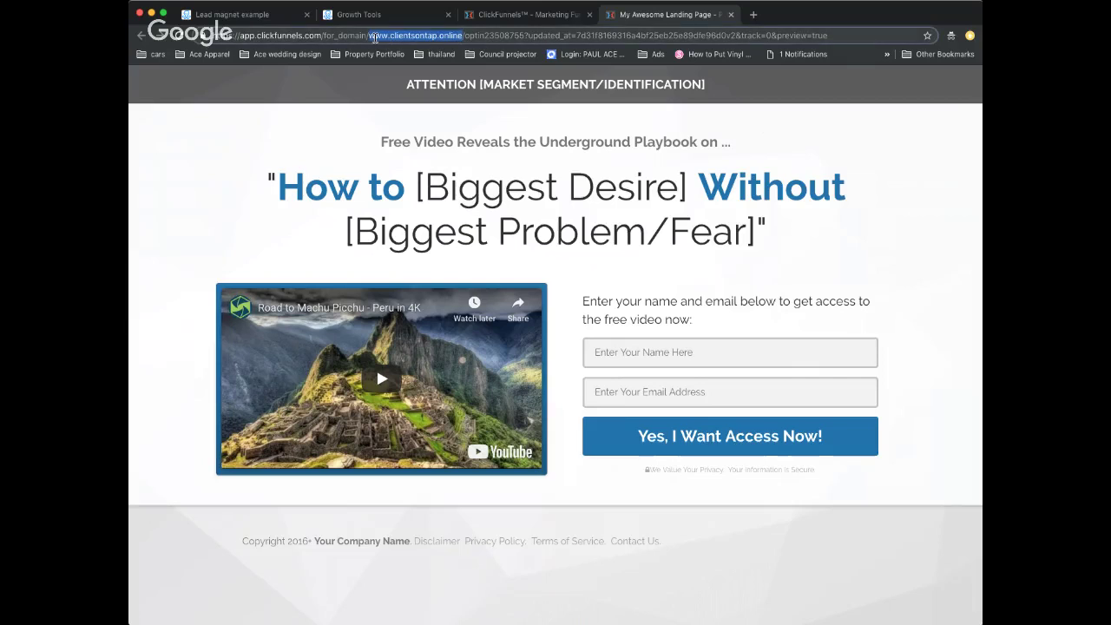
click(382, 16)
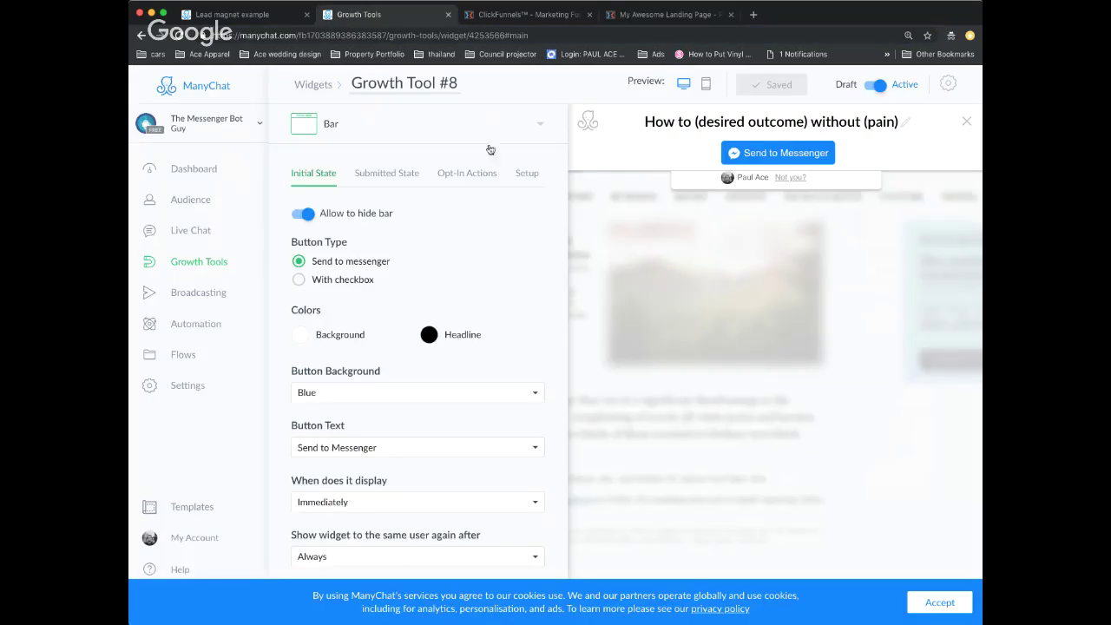
click(527, 173)
click(425, 249)
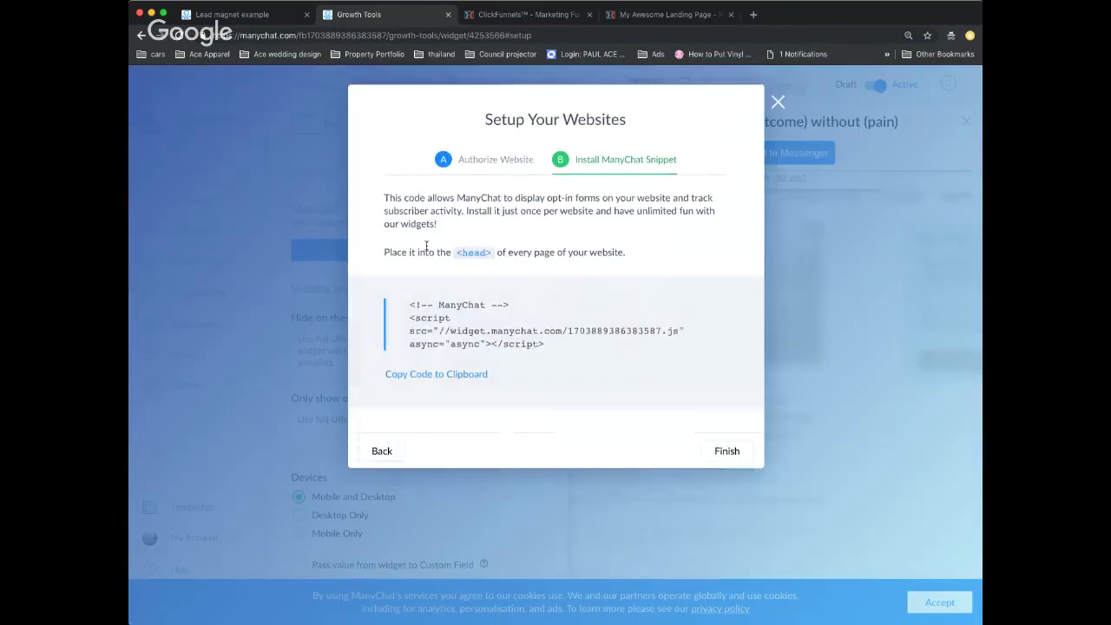
click(475, 173)
click(514, 257)
key(super+v)
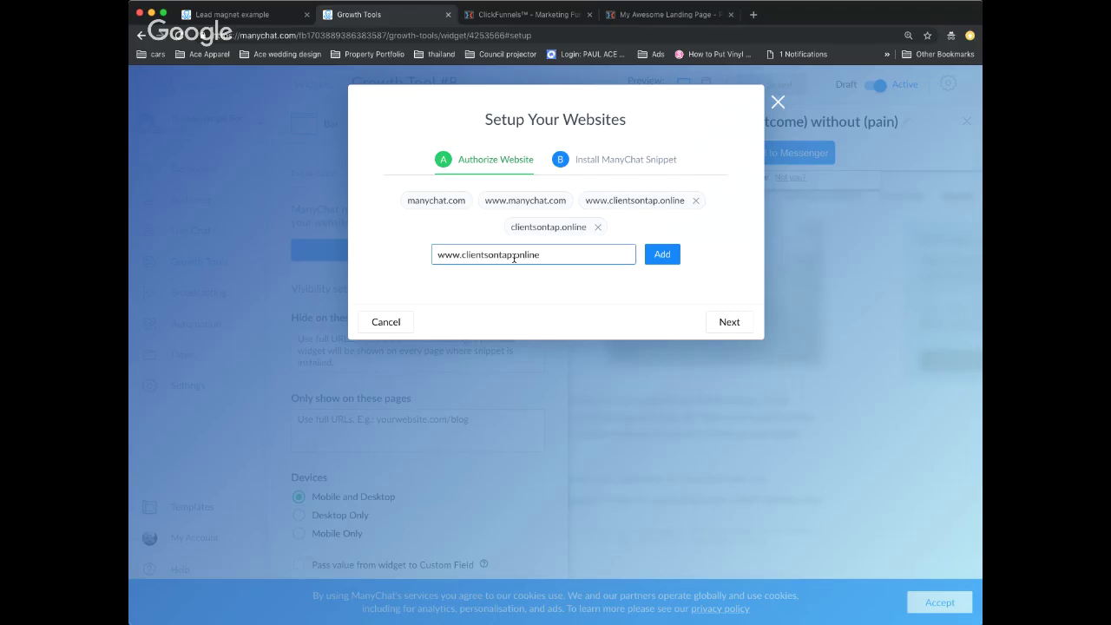
click(661, 253)
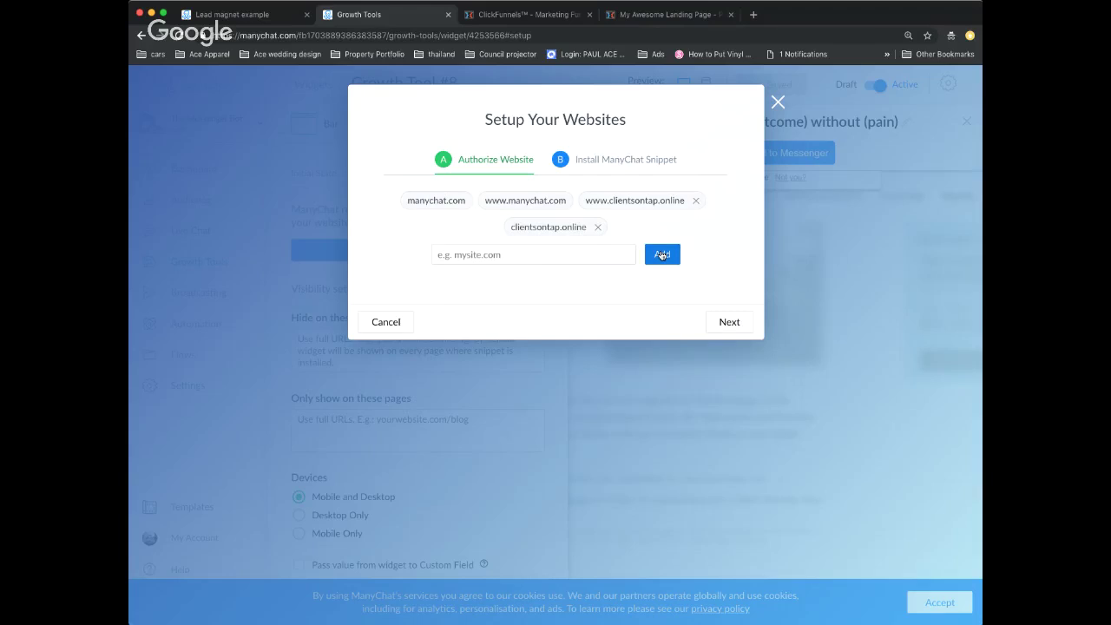
- Copy the ManyChat snippet code, close the setup window, and return to ClickFunnels settings
click(651, 162)
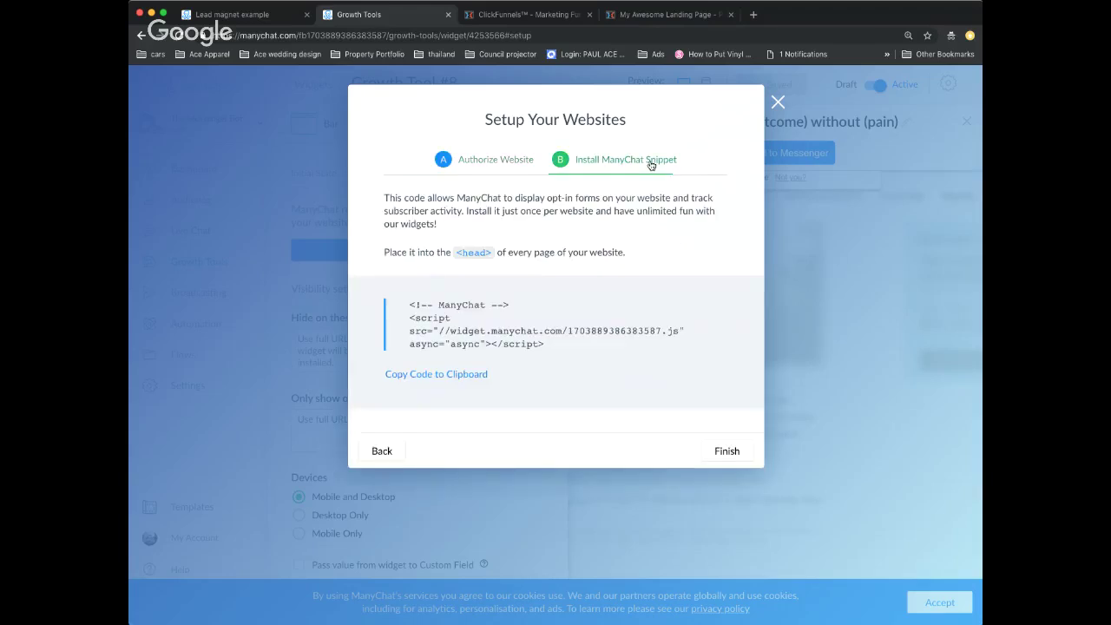
click(462, 375)
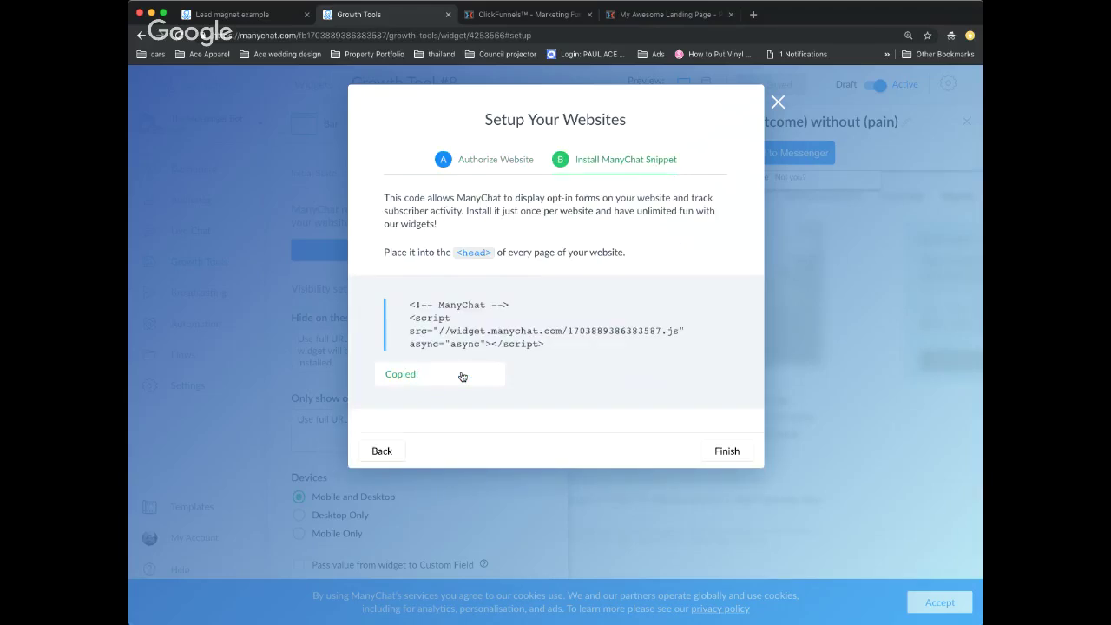
click(777, 105)
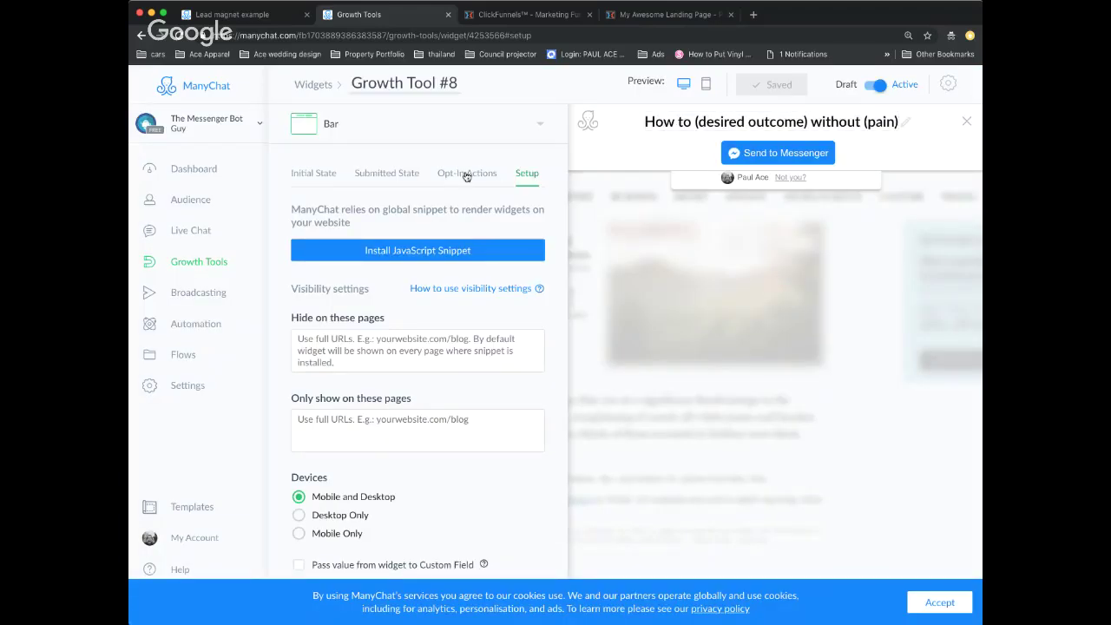
click(308, 177)
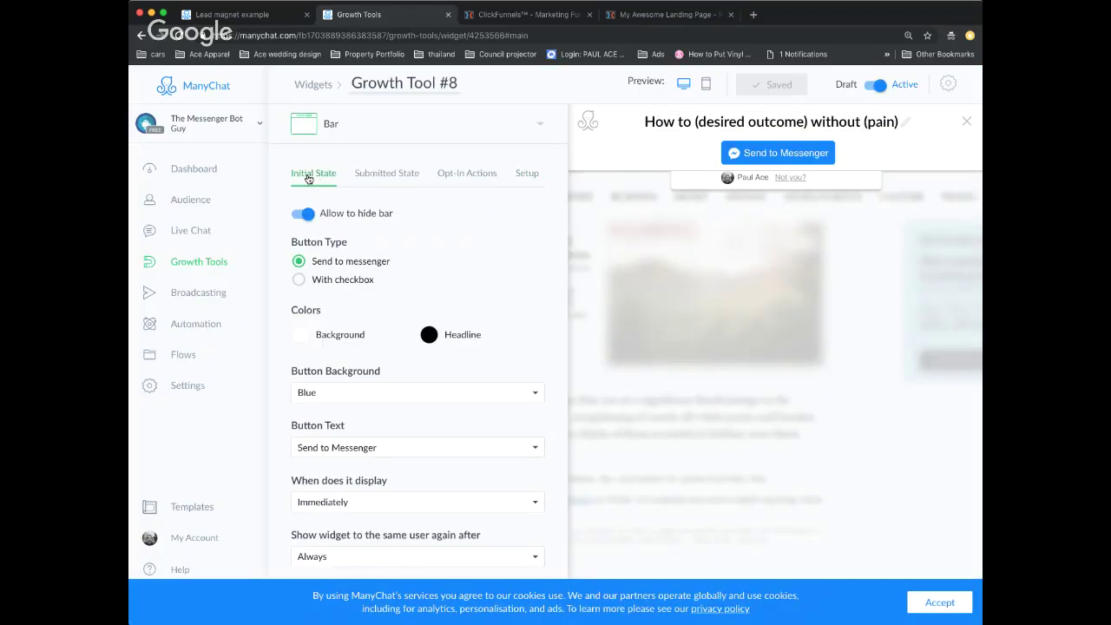
click(669, 14)
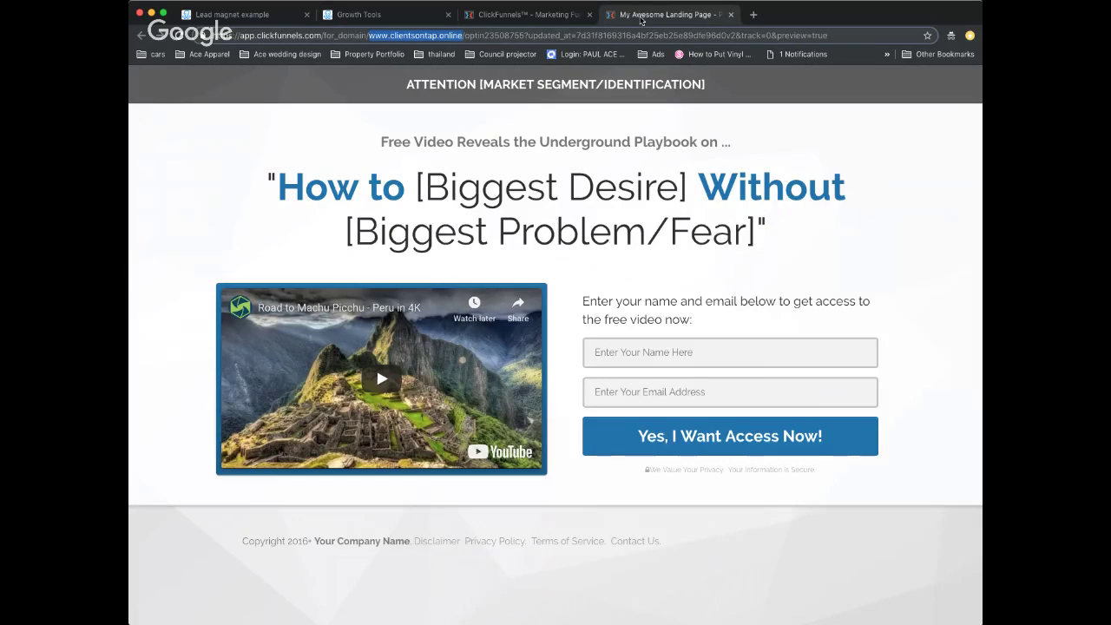
click(510, 17)
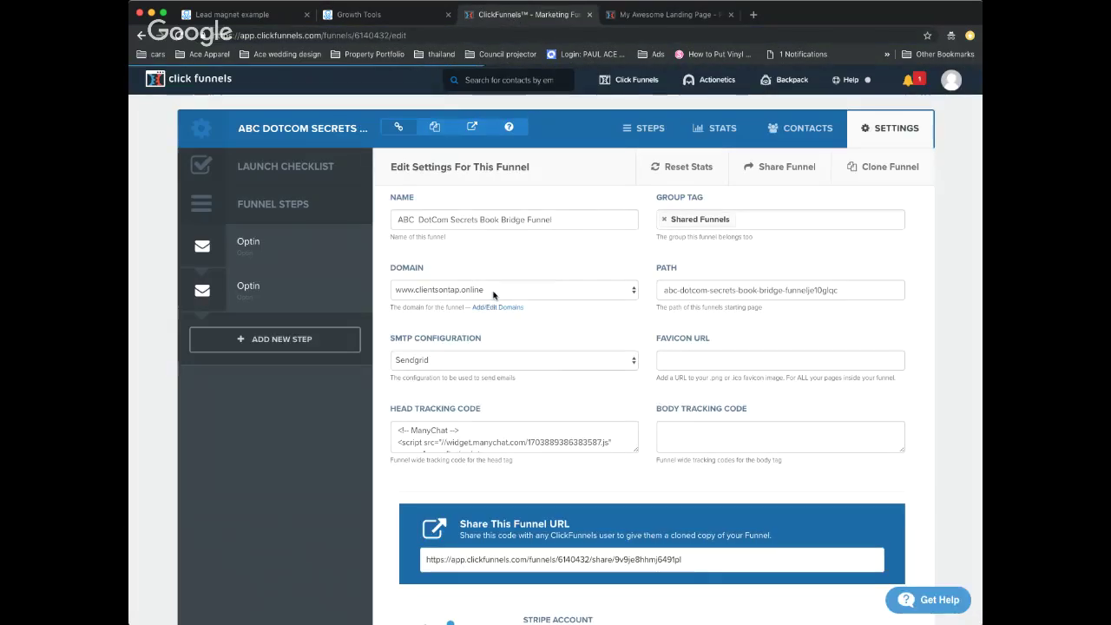
- Replace the Head Tracking Code with the freshly copied ManyChat snippet
scroll(512, 299, down, 15)
scroll(538, 305, up, 15)
scroll(548, 309, down, 3)
triple_click(506, 318)
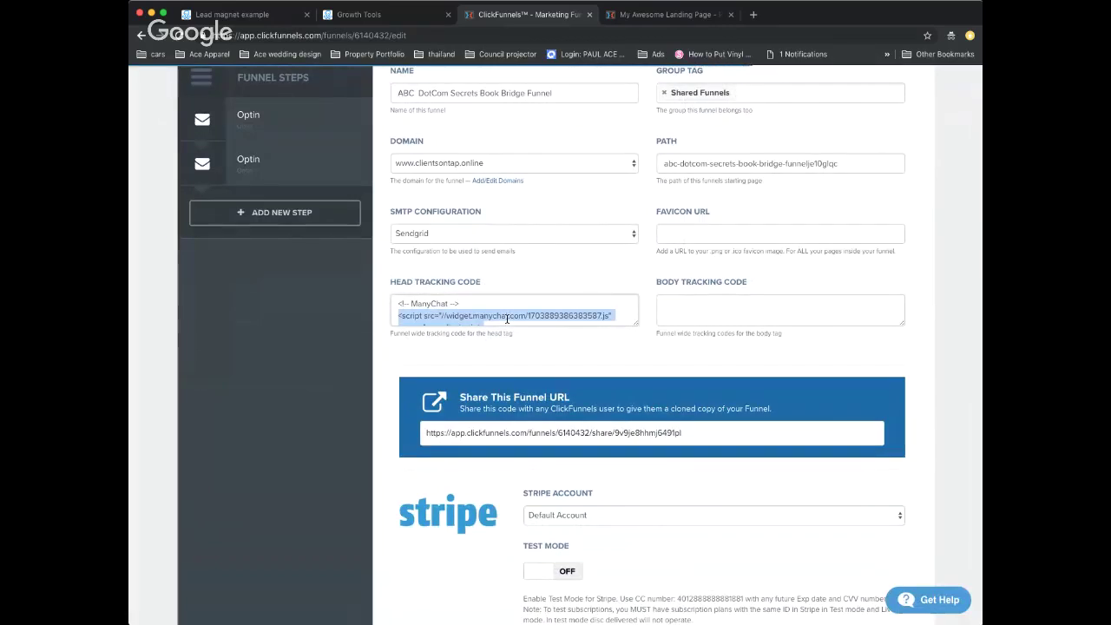
scroll(507, 318, up, 2)
click(394, 400)
drag(394, 400, 443, 442)
key(BackSpace)
key(ctrl+v)
- Save the updated funnel settings and return to the landing page preview
scroll(618, 380, down, 15)
scroll(618, 379, down, 5)
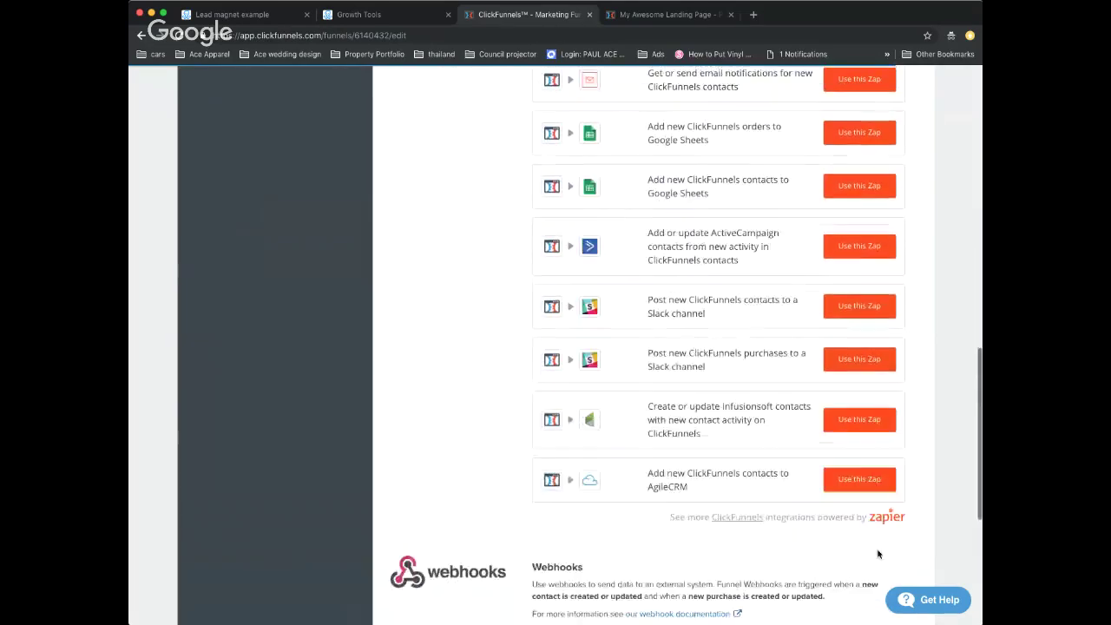
click(857, 531)
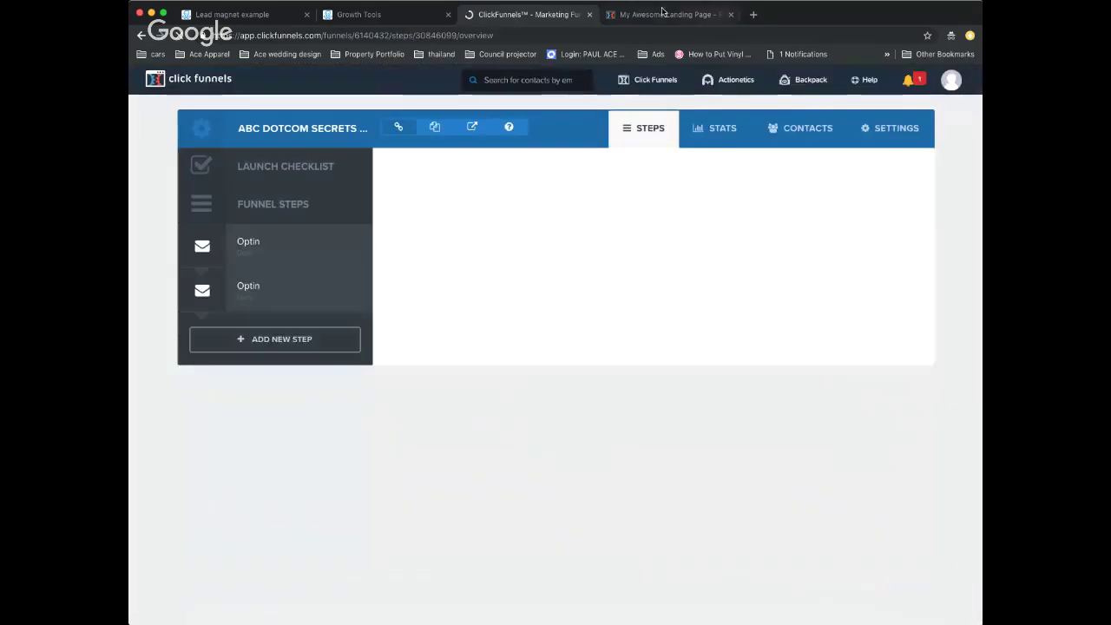
click(660, 19)
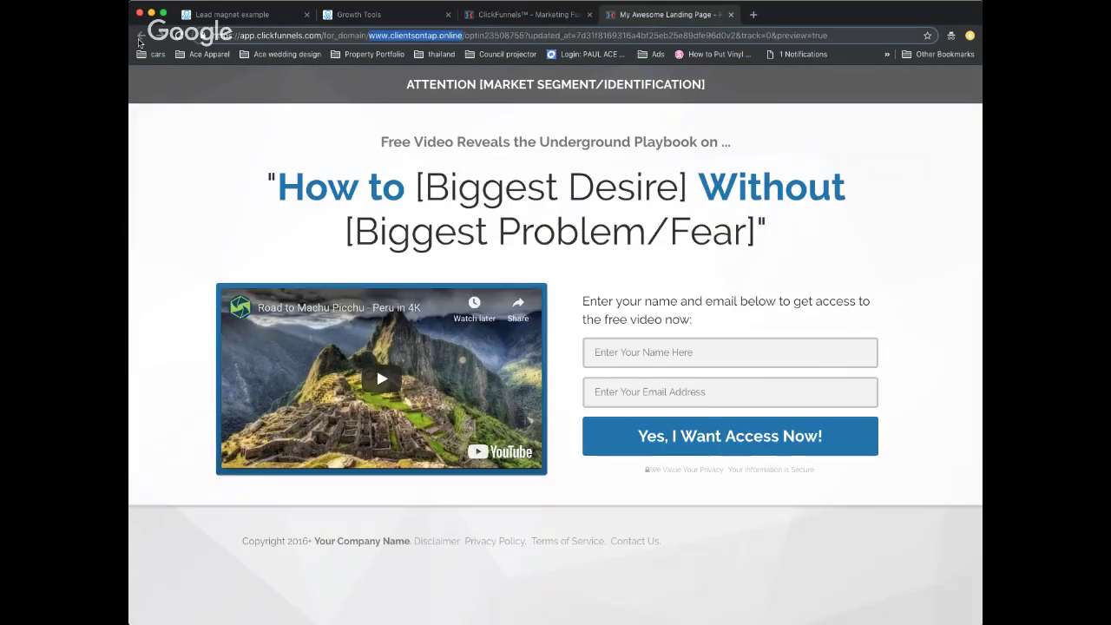
- Load the Optin step's live URL in a new tab to show the ManyChat Send to Messenger bar
click(731, 14)
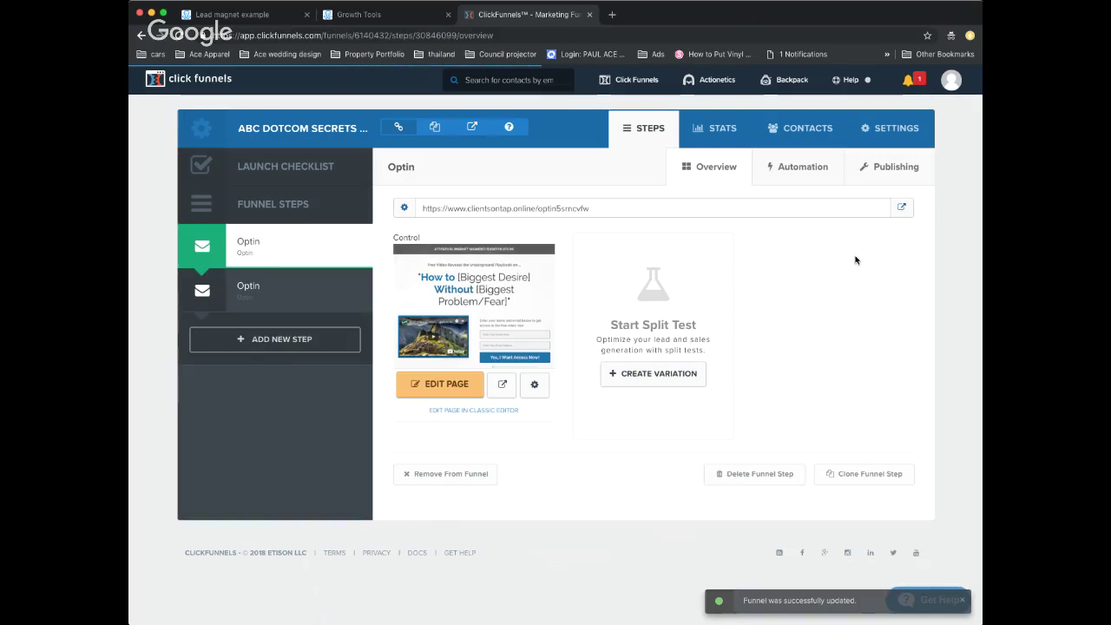
triple_click(576, 209)
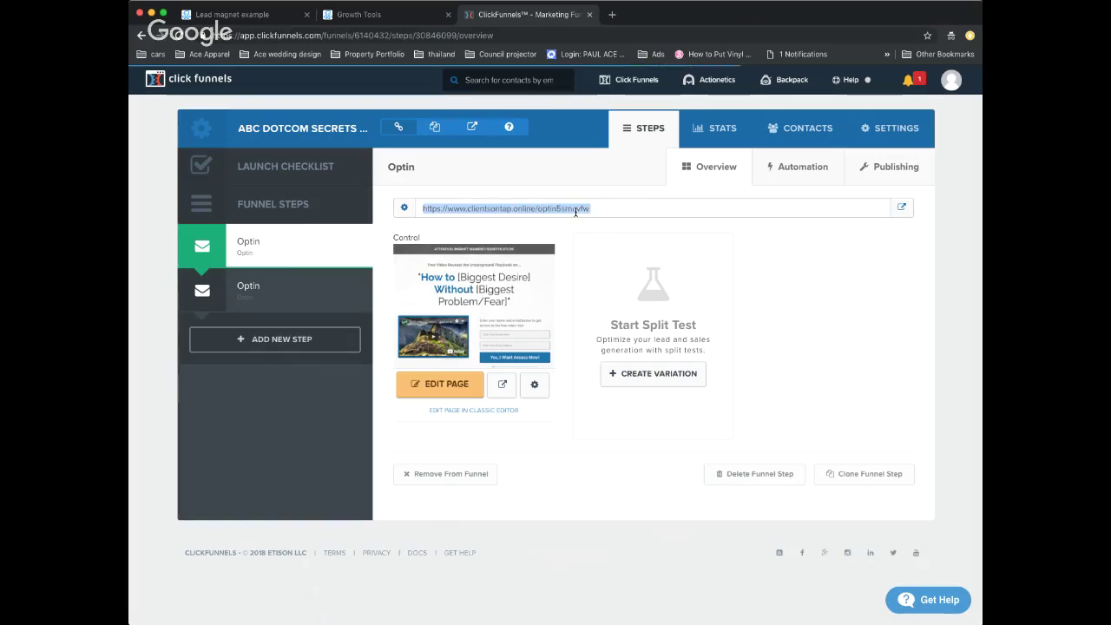
click(613, 15)
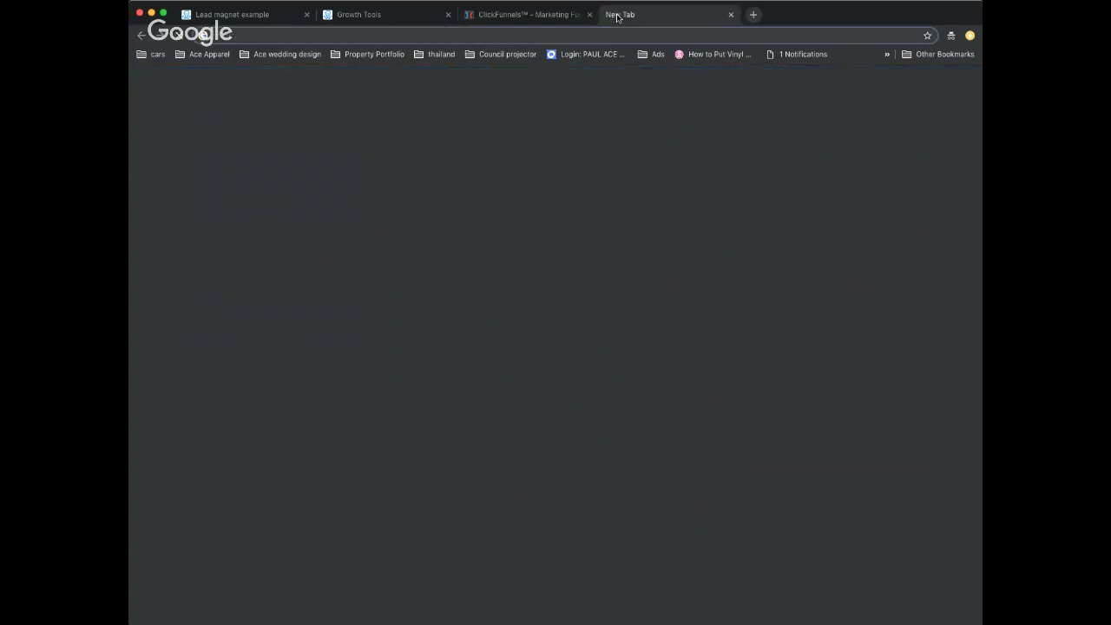
key(super+v)
key(Return)
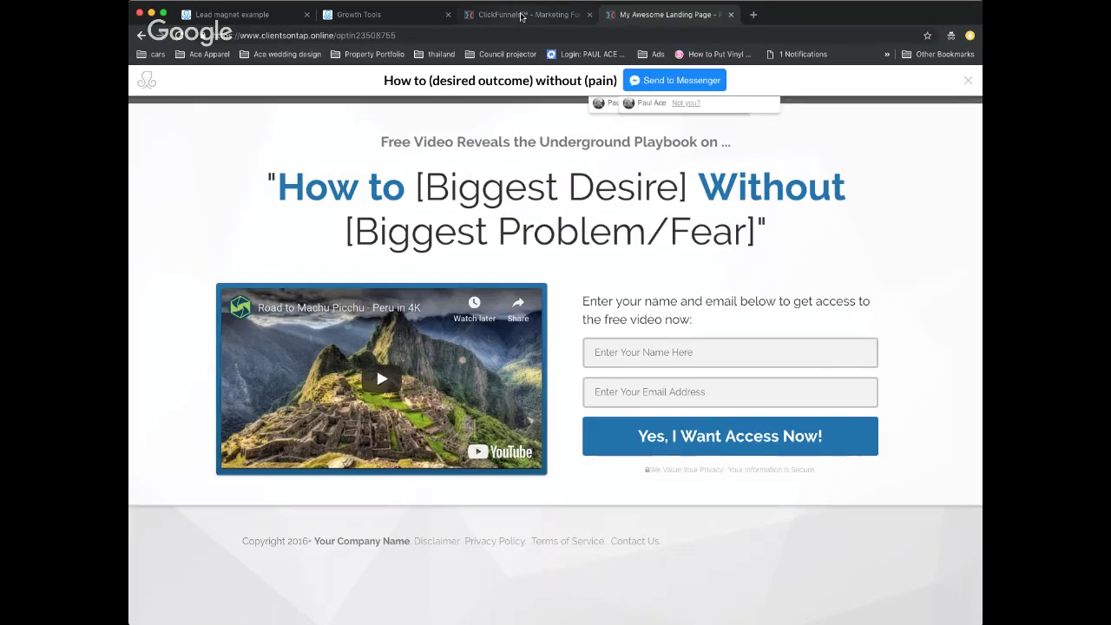
- On the live opt-in page, subscribe through the top ManyChat bar's Send to Messenger button
click(521, 15)
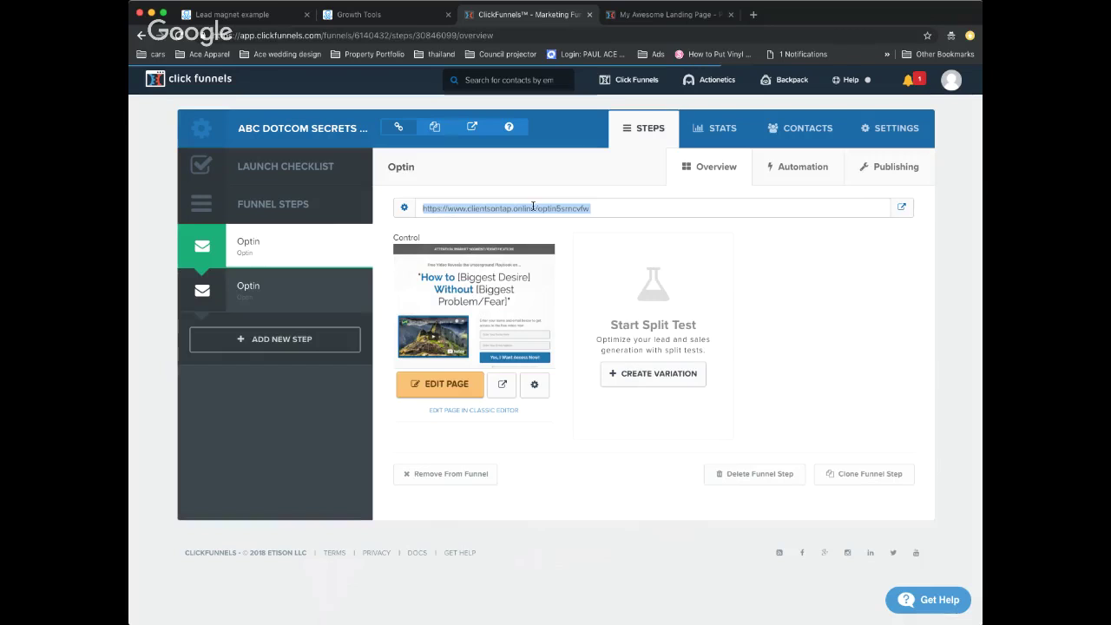
click(647, 12)
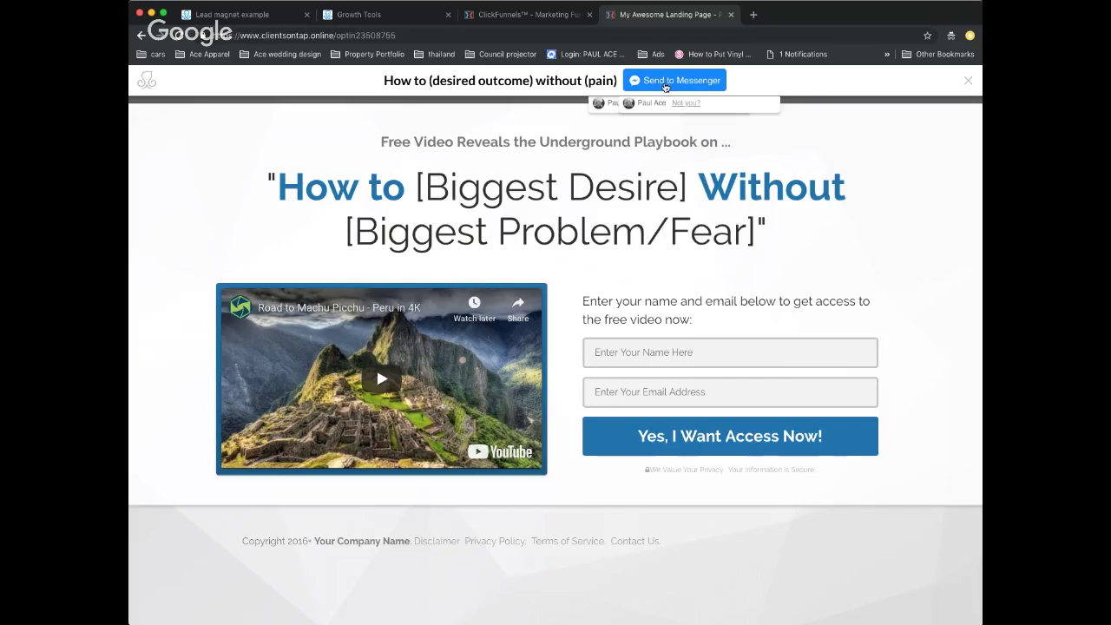
click(666, 84)
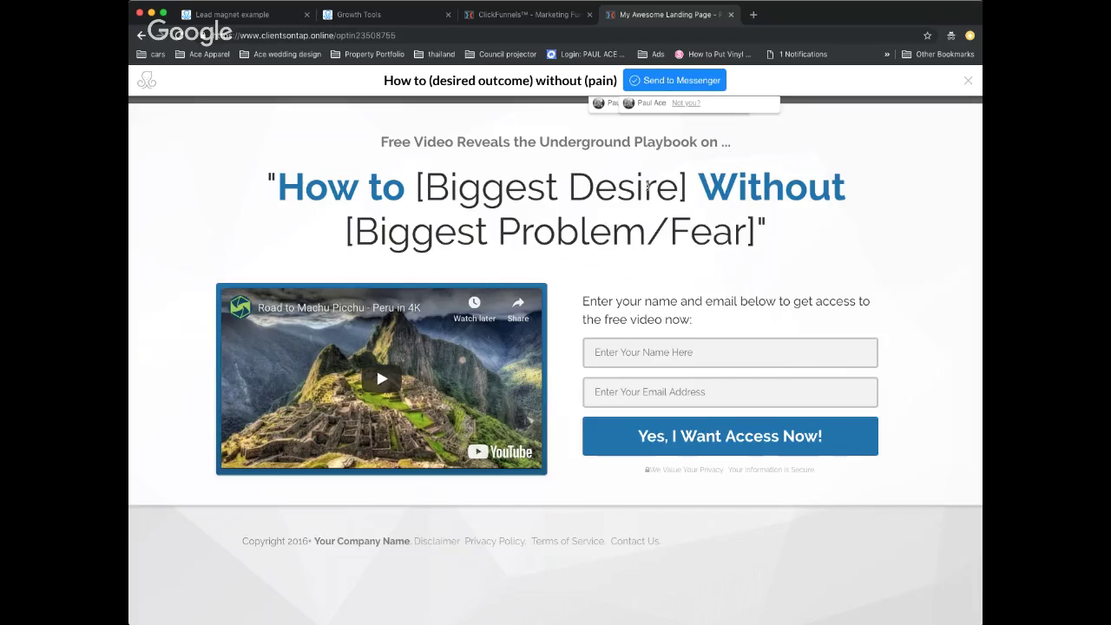